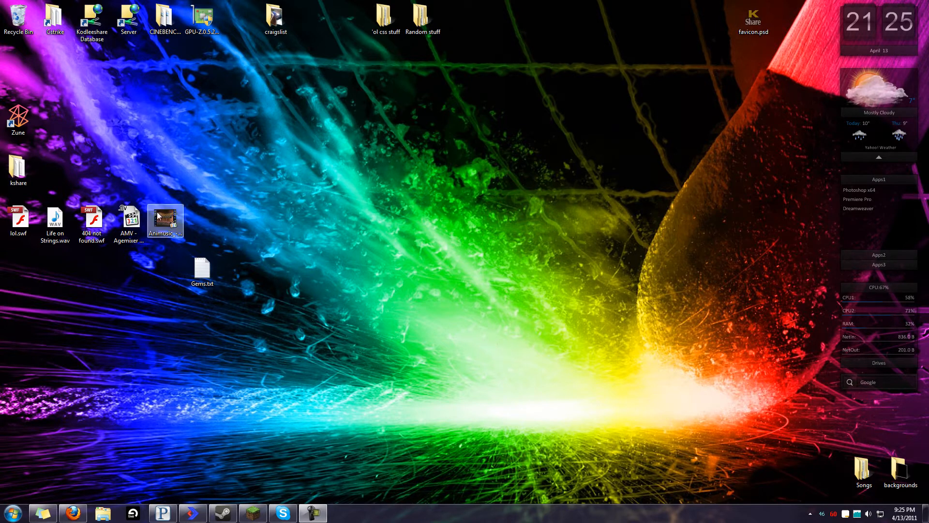
Snap the Firefox window showing Google to fill the screen and select its address bar
drag(0, 281, 583, 1)
click(412, 24)
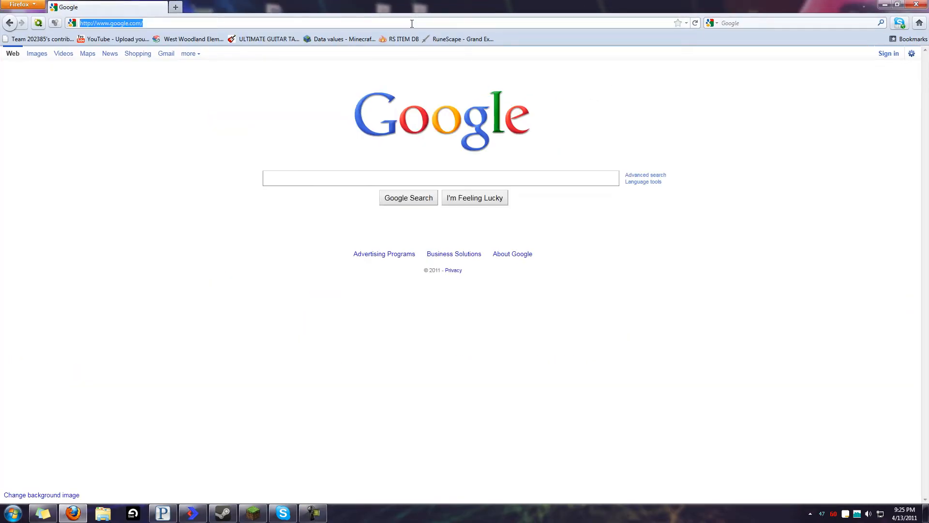
Load logmein.com and sign in to the LogMeIn account
text(logmein.com)
key(Return)
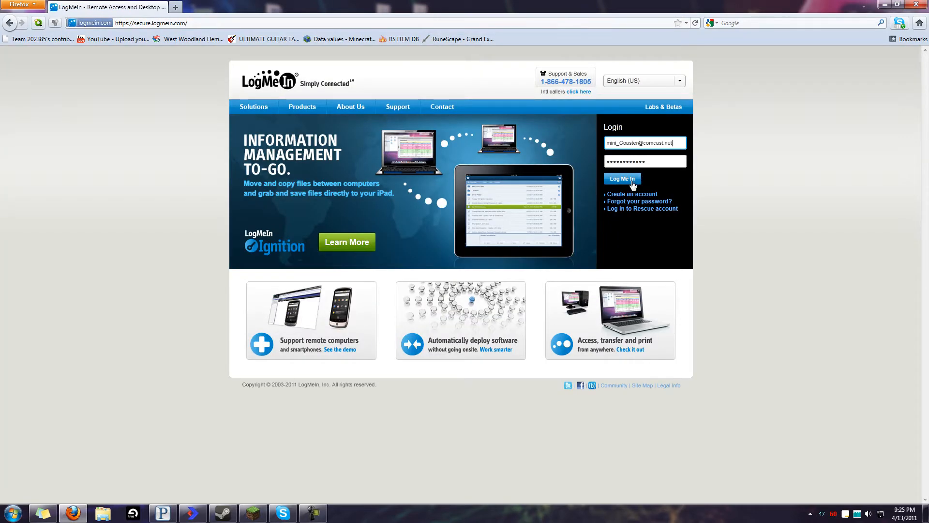
click(630, 180)
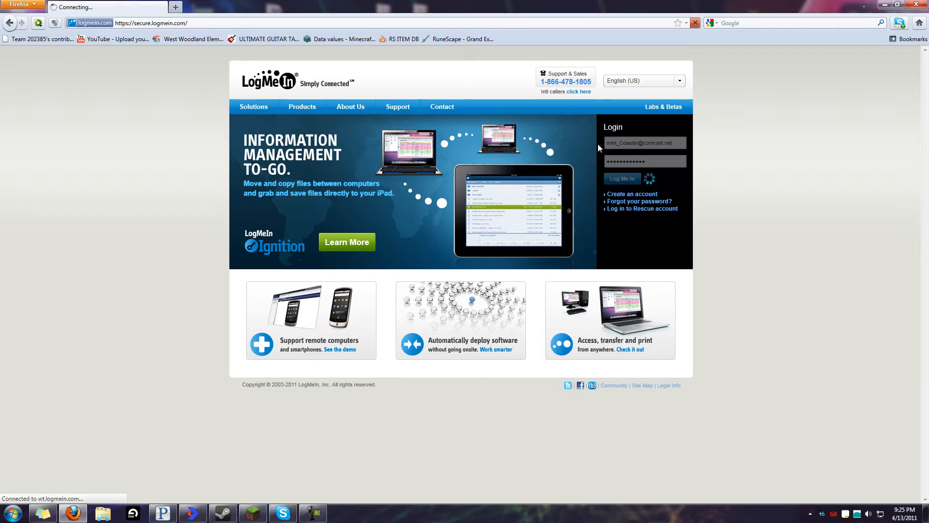
mouse_move(856, 514)
Reload the LogMeIn sign-in page, sign in again, and connect to the CSS-server computer
click(334, 23)
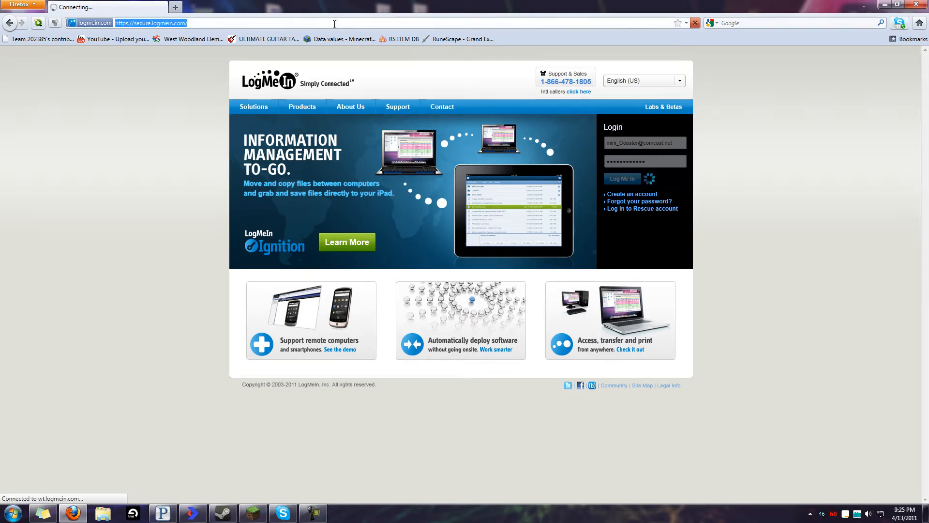
text(logmein)
key(Return)
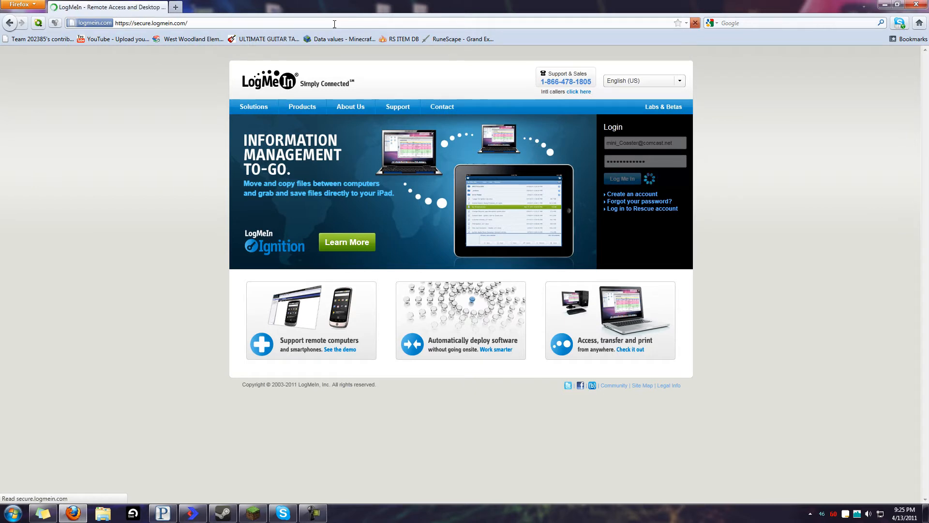
click(622, 178)
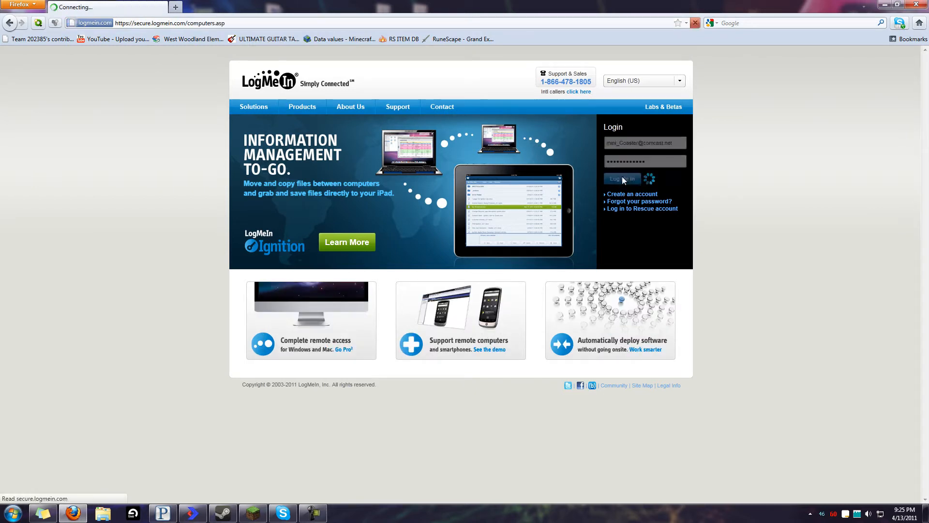
click(428, 195)
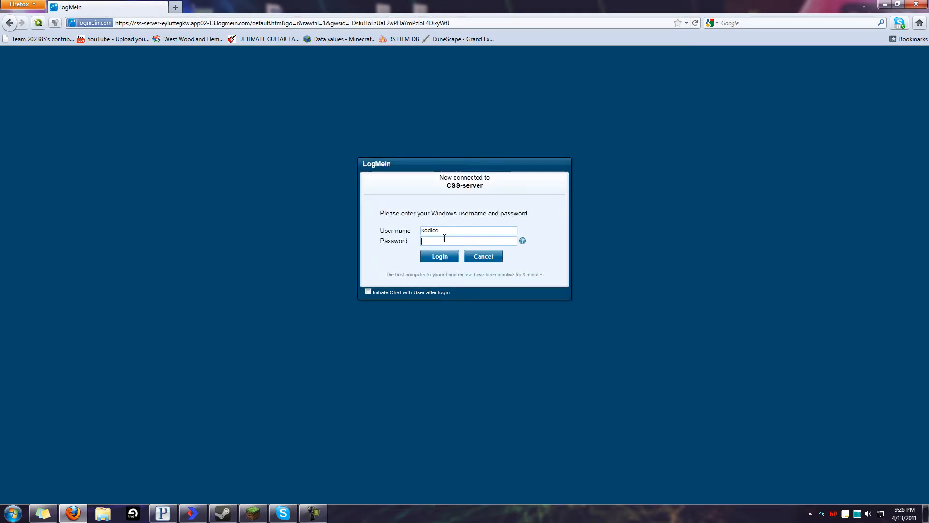
Log in with the remote Windows password and close the server console and island survival v1.1 window
text(**********)
key(Return)
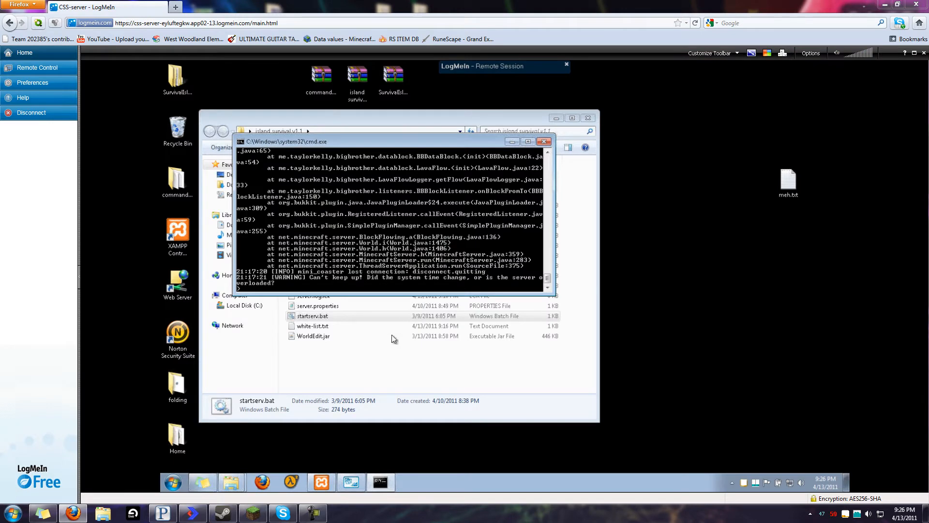
click(544, 142)
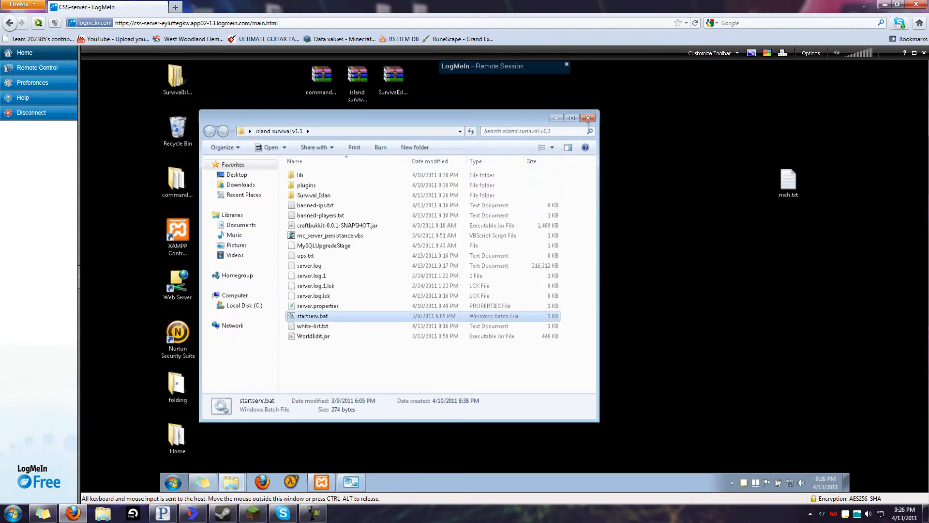
click(589, 119)
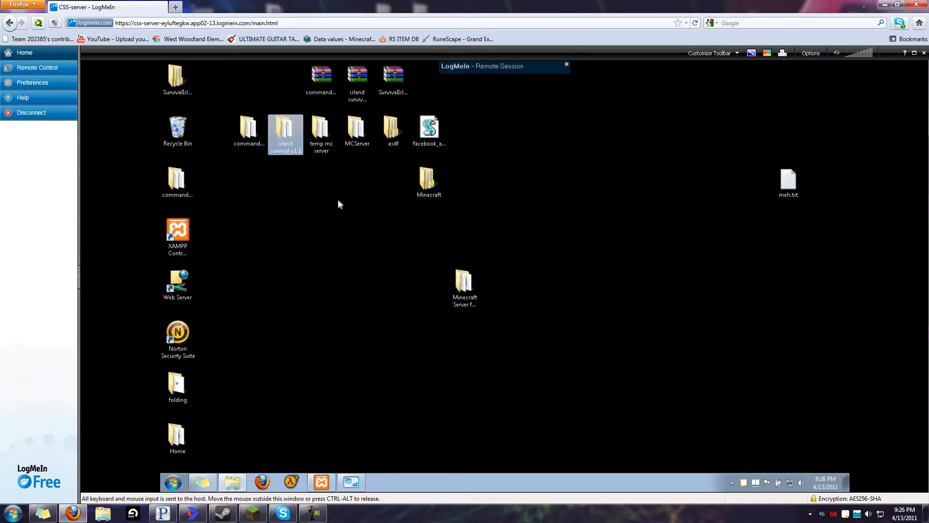
Delete the Minecraft and Minecraft server desktop folders into the Recycle Bin
click(414, 181)
drag(416, 182, 178, 129)
drag(463, 283, 499, 133)
drag(411, 126, 175, 129)
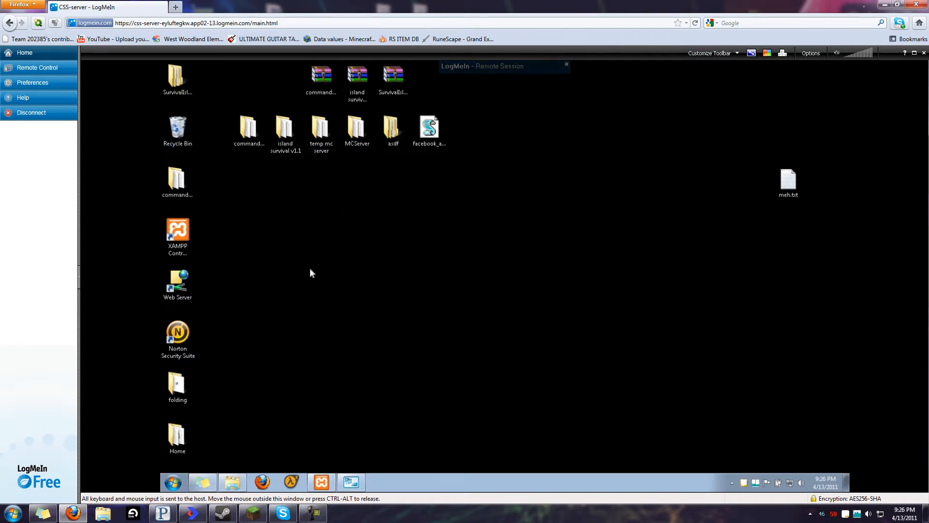
click(265, 479)
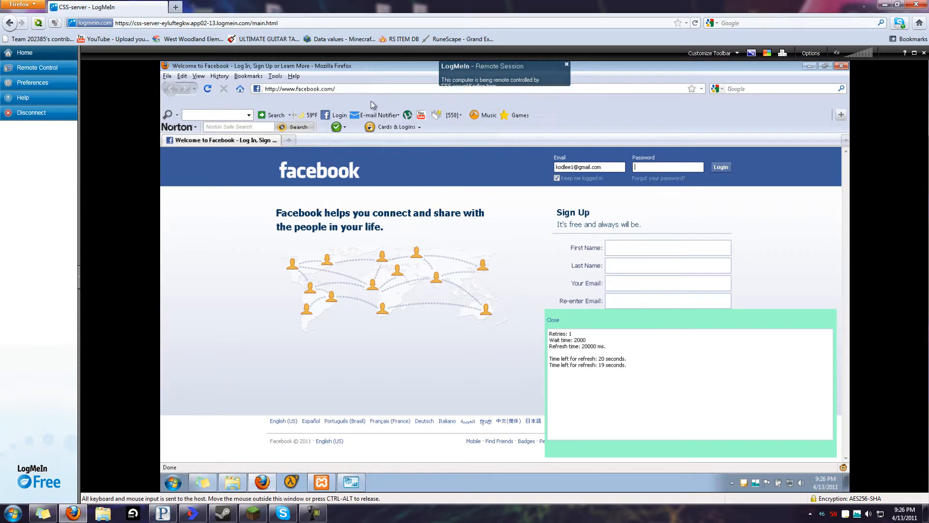
Load minecraft.net/download.jsp in the remote Firefox
click(372, 90)
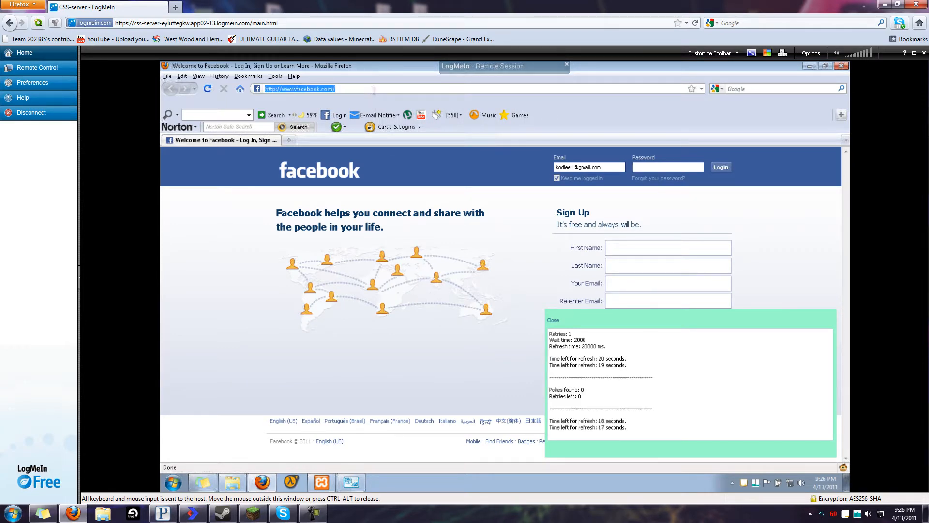
text(minecraf)
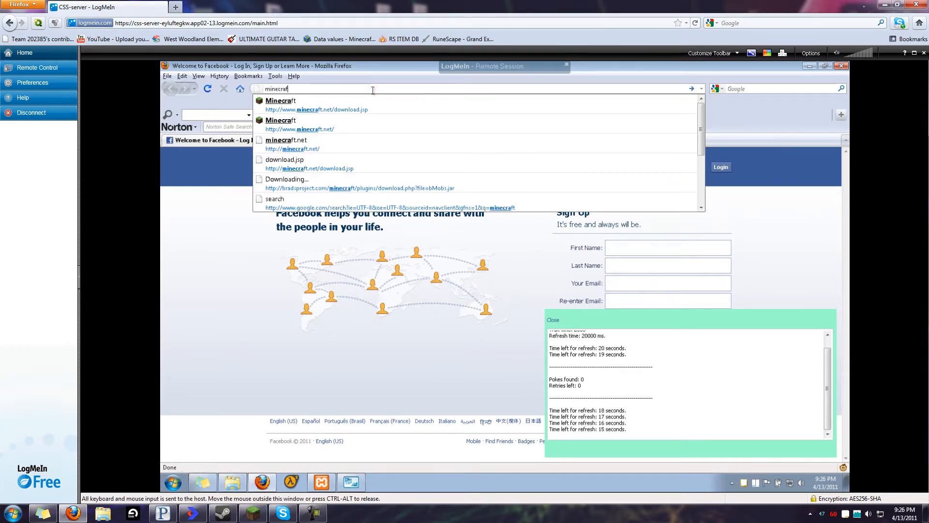
text(t.net/download.jsp)
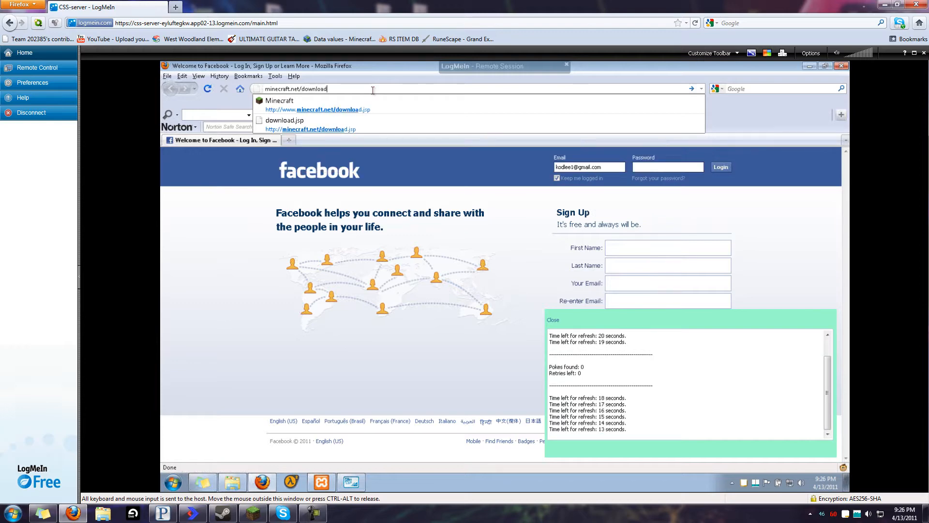
key(Return)
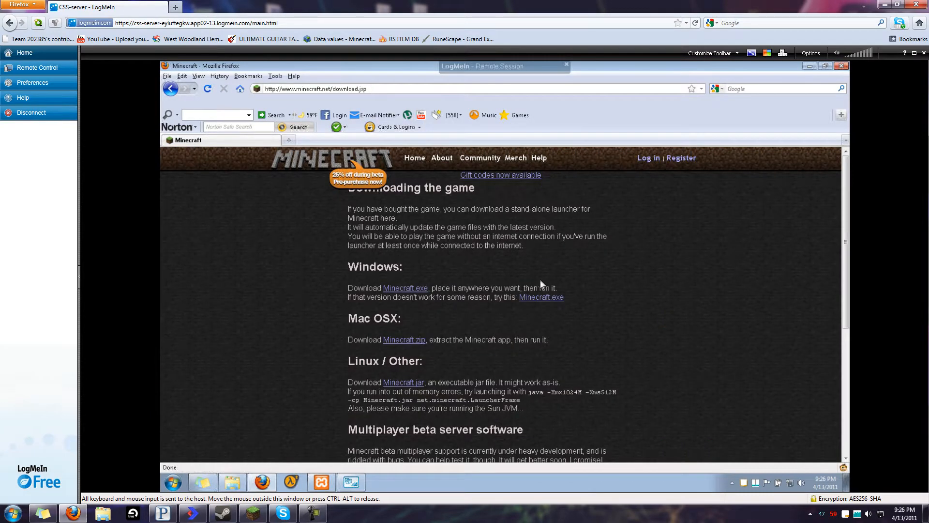
drag(362, 288, 480, 288)
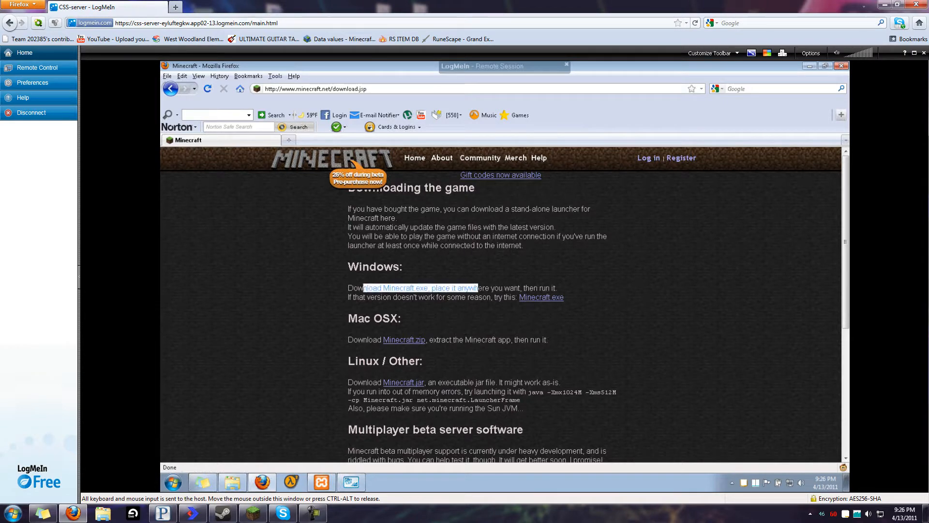
click(469, 314)
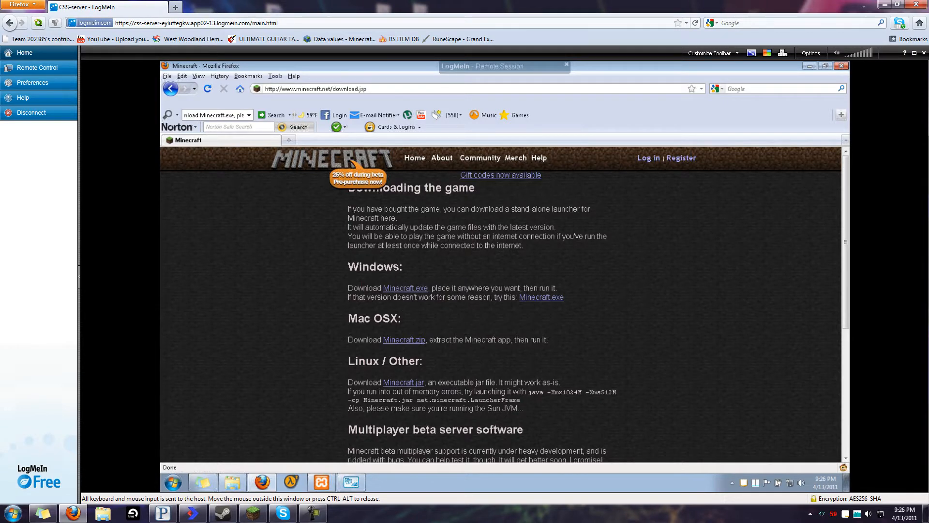
Scroll down the download page to the Multiplayer beta server software section
scroll(435, 297, down, 2)
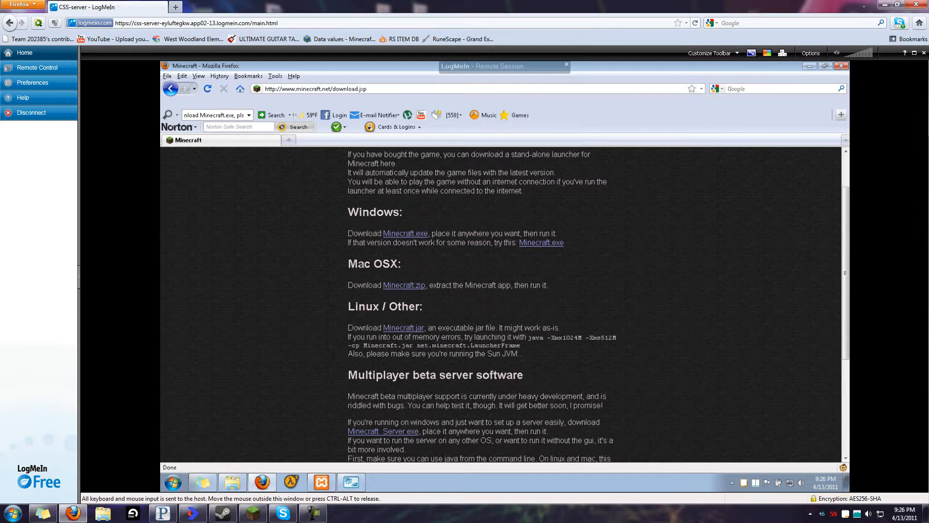
drag(353, 286, 425, 286)
click(334, 310)
scroll(342, 310, down, 2)
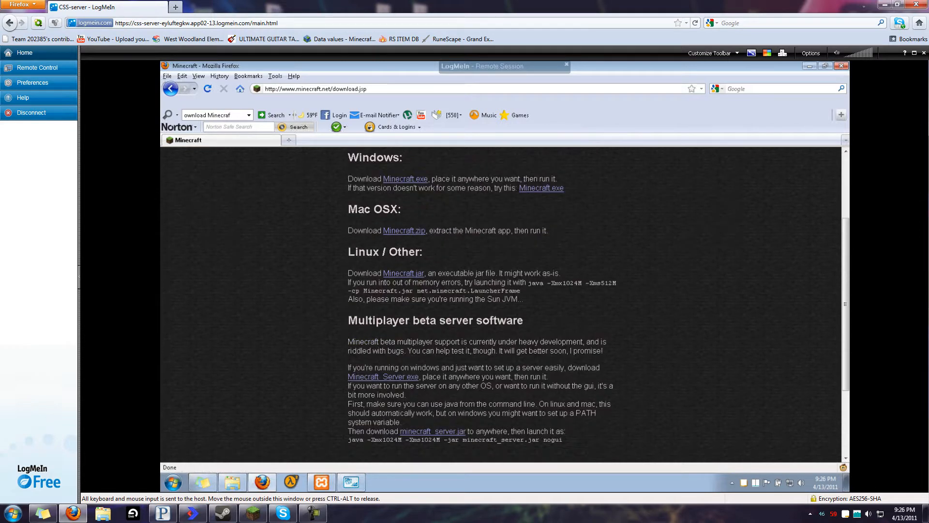
drag(353, 273, 408, 282)
click(334, 263)
scroll(403, 274, down, 4)
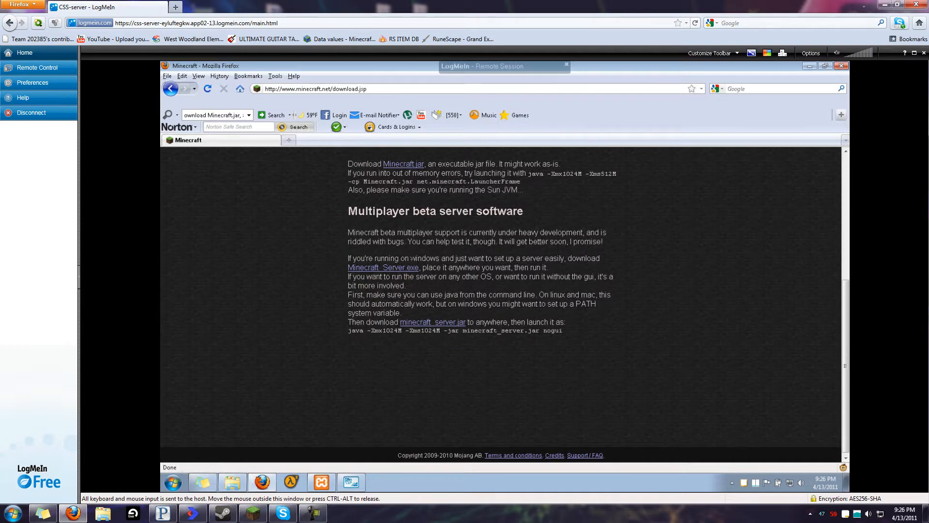
drag(351, 213, 521, 230)
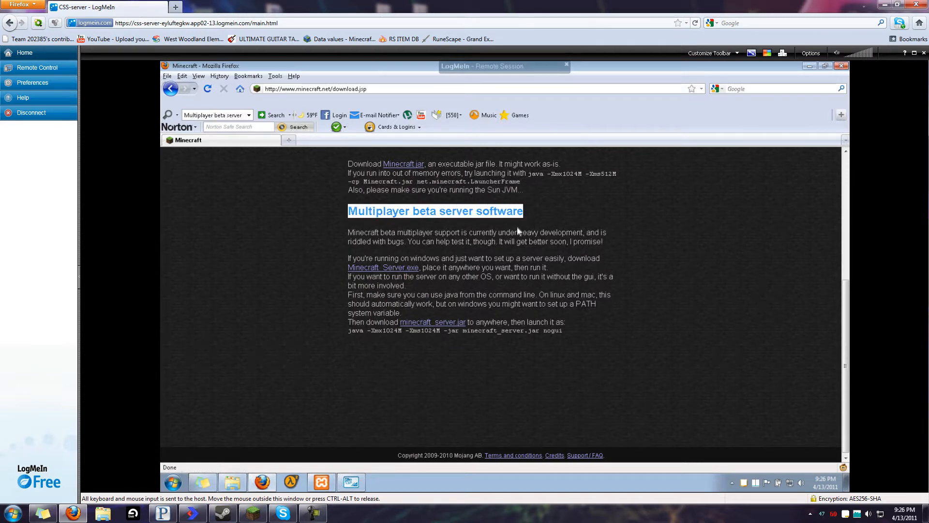
click(455, 271)
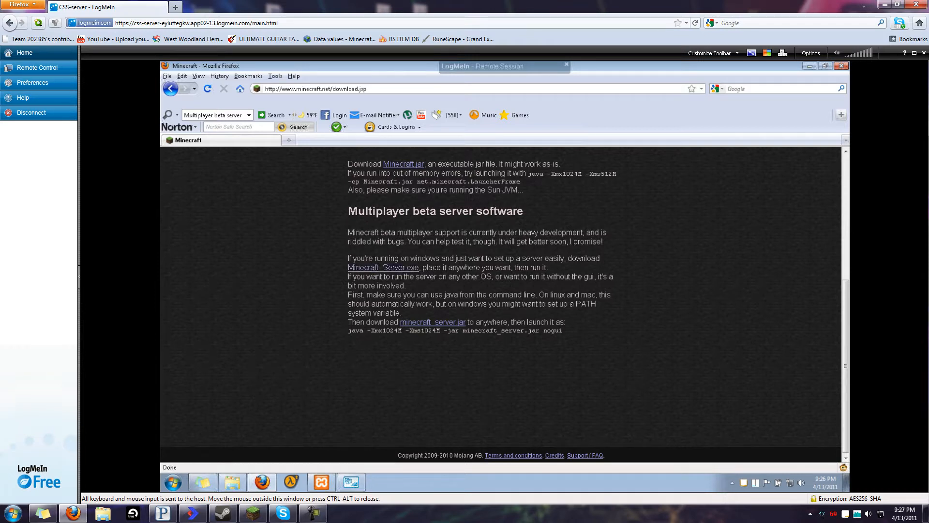
Download Minecraft_Server.exe and save it to the Desktop
click(390, 269)
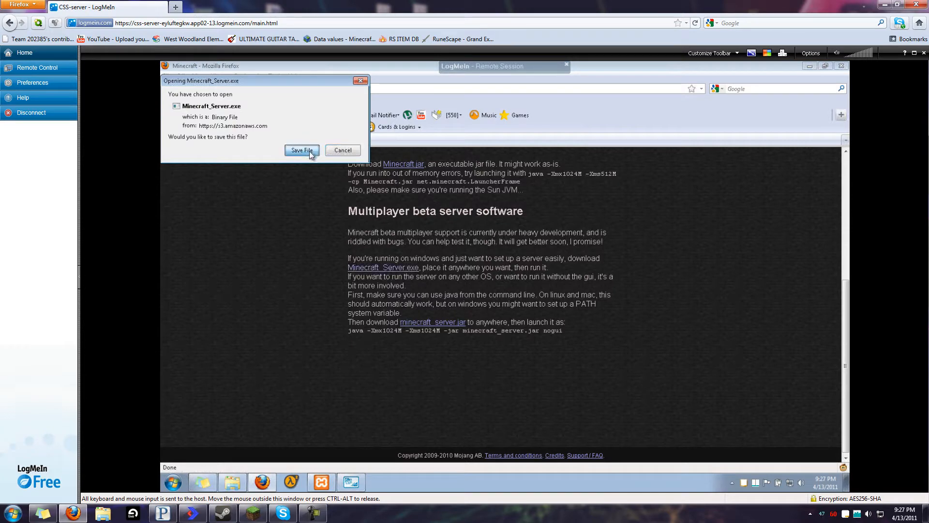
click(309, 151)
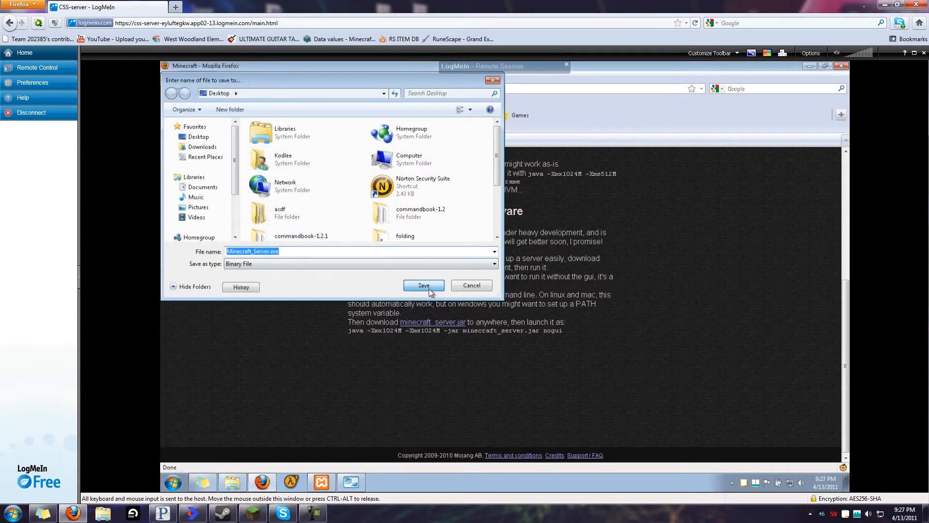
click(428, 286)
click(395, 259)
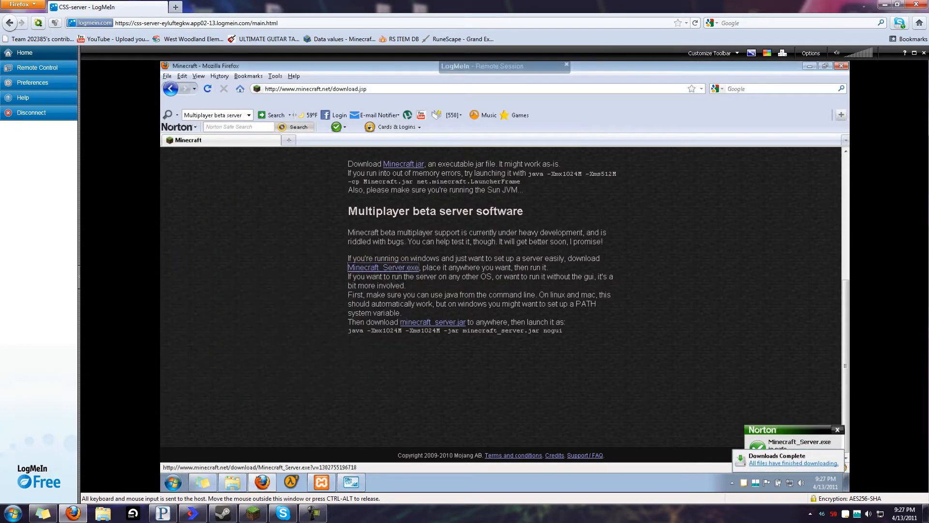
Close the remote browser and move Minecraft_Server.exe to an empty desktop spot
click(842, 67)
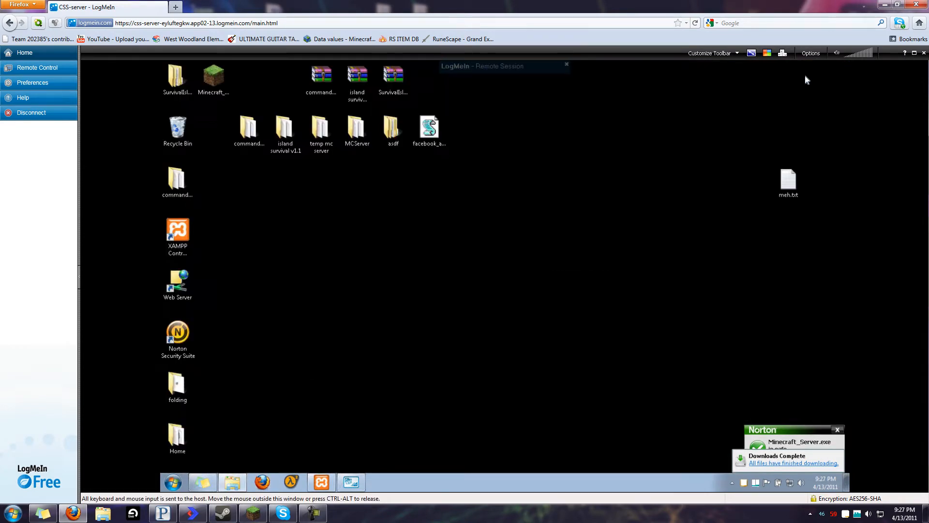
drag(213, 77, 325, 287)
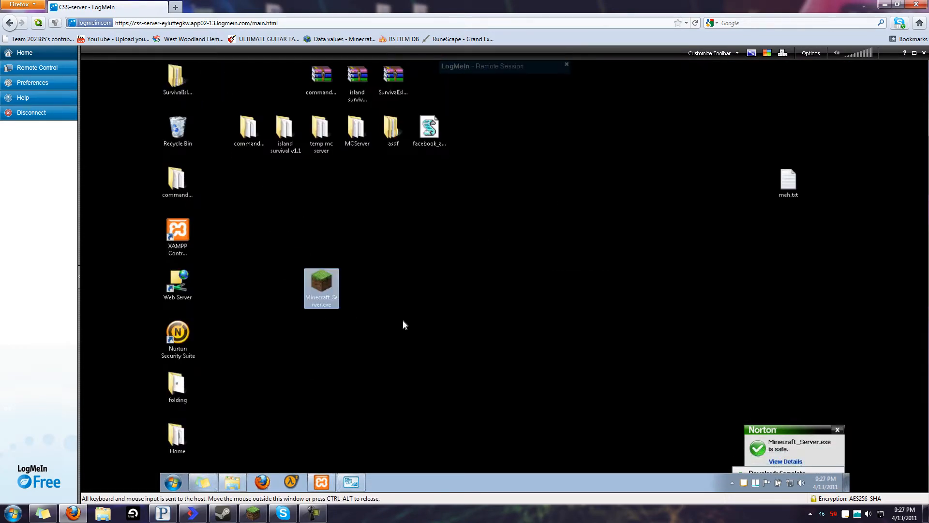
click(391, 308)
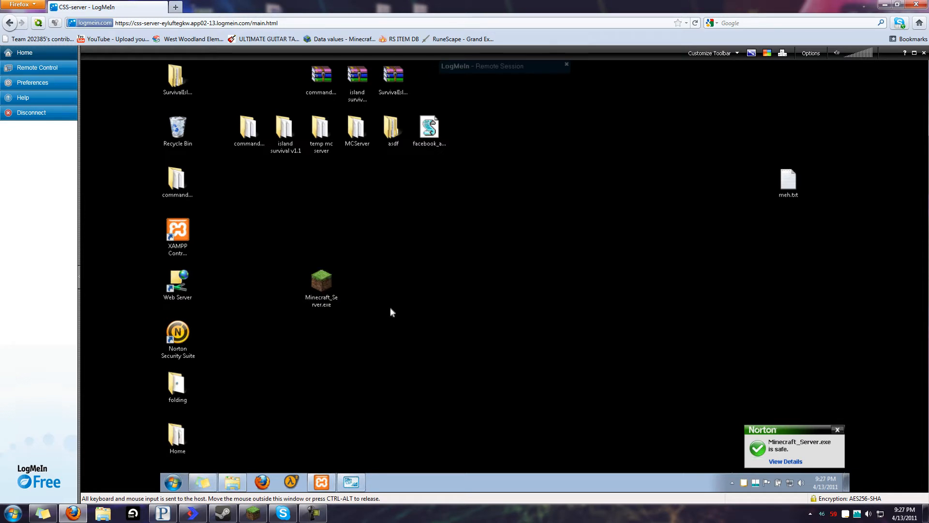
Create a new desktop folder named 'Minecraft server tutorial'
right_click(391, 308)
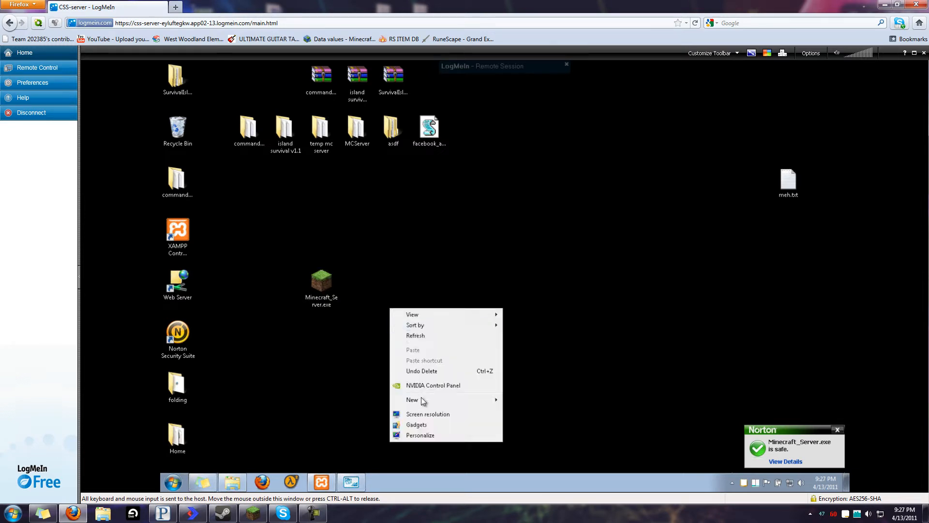
mouse_move(433, 400)
click(546, 300)
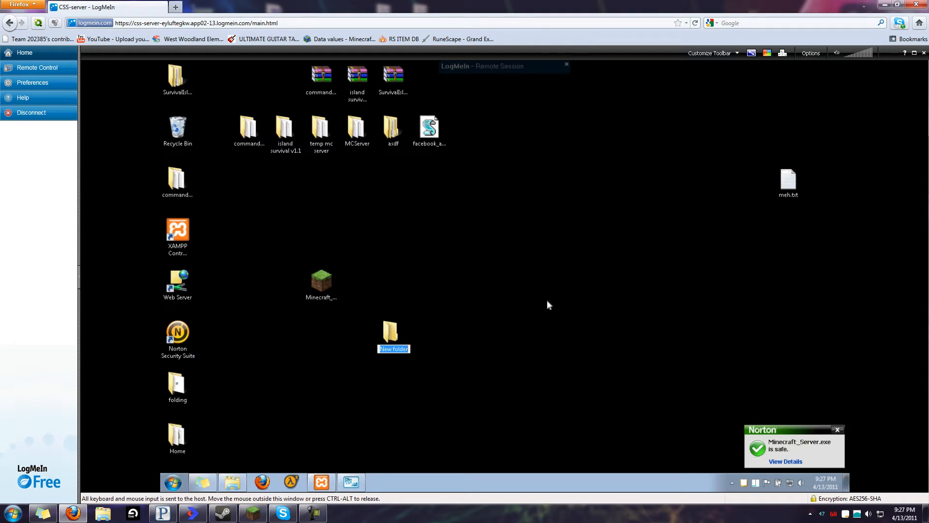
text(Minecraf)
text(t tutor)
key(BackSpace)
key(BackSpace)
key(BackSpace)
key(BackSpace)
key(BackSpace)
text(server tutorial)
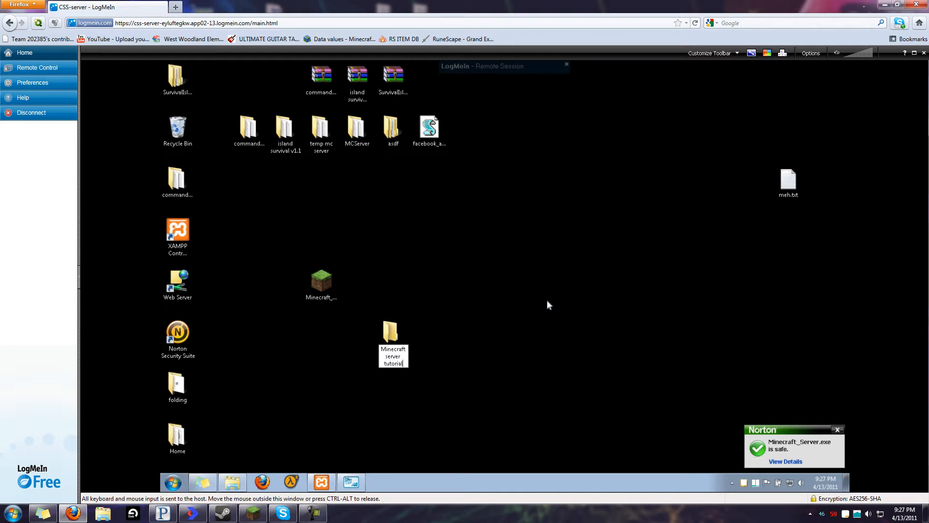
key(Return)
Move Minecraft_Server.exe into the Minecraft server tutorial folder and open it
drag(322, 281, 403, 333)
double_click(403, 334)
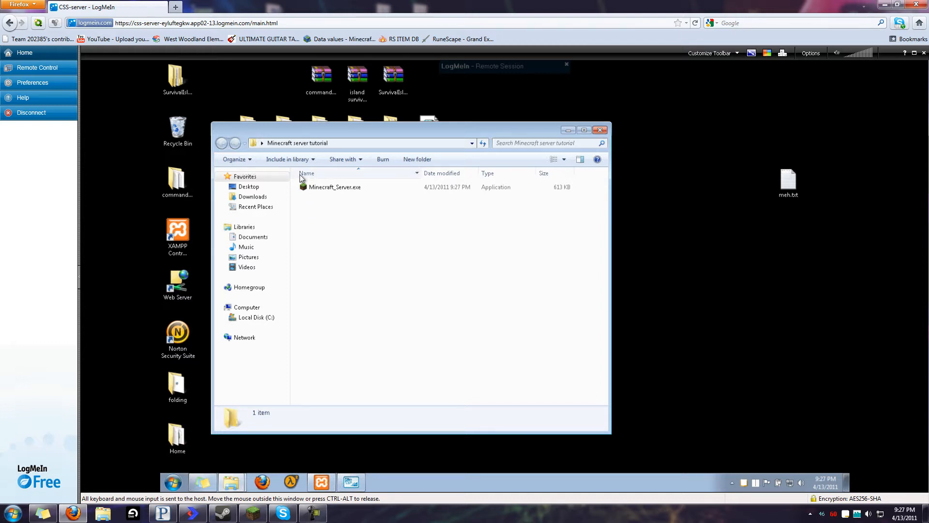
right_click(792, 482)
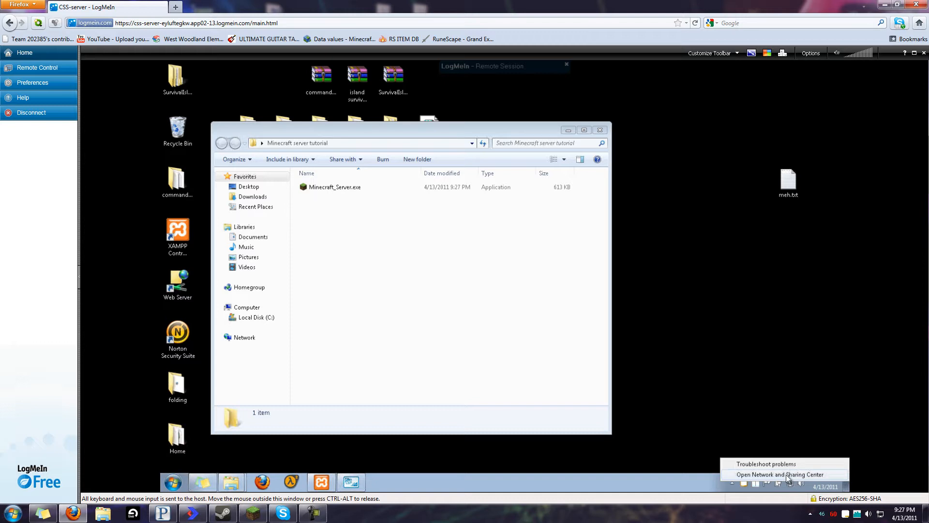
Open Network and Sharing Center from the tray icon and list the adapters via Change adapter settings
click(779, 435)
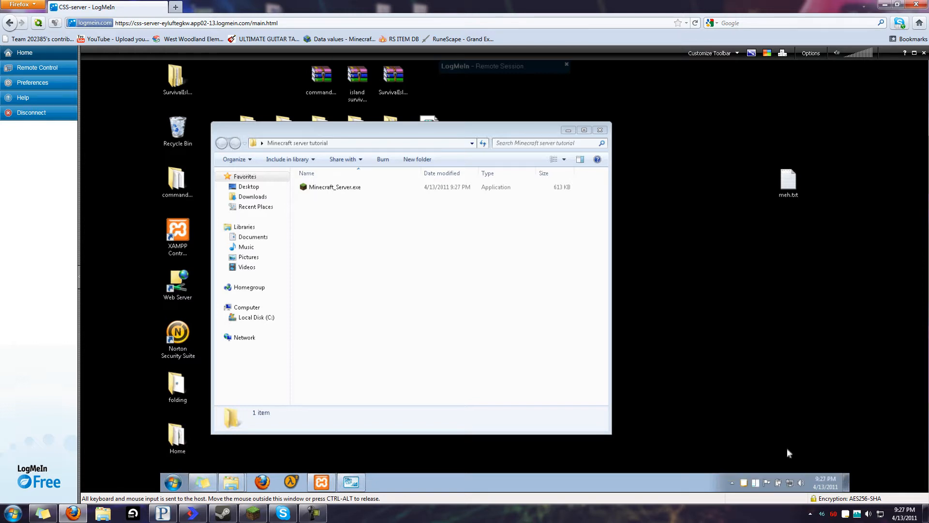
right_click(787, 482)
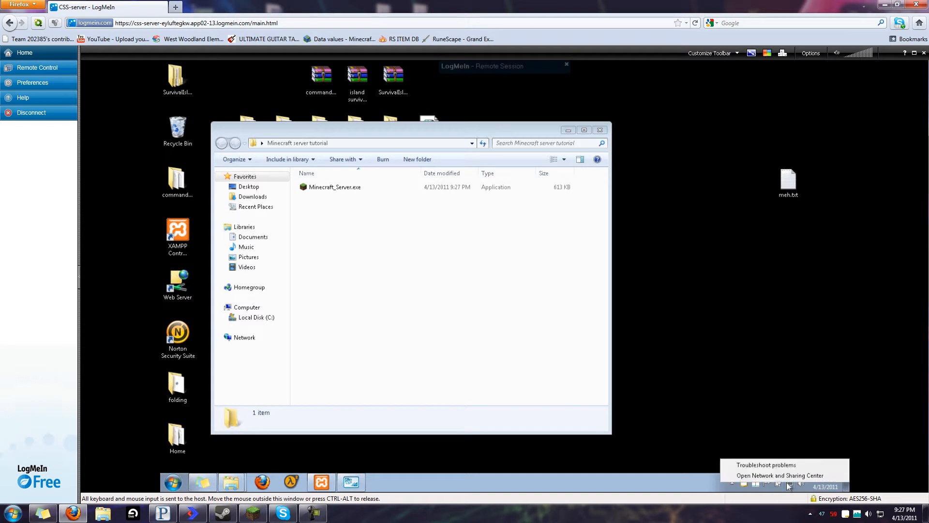
click(752, 476)
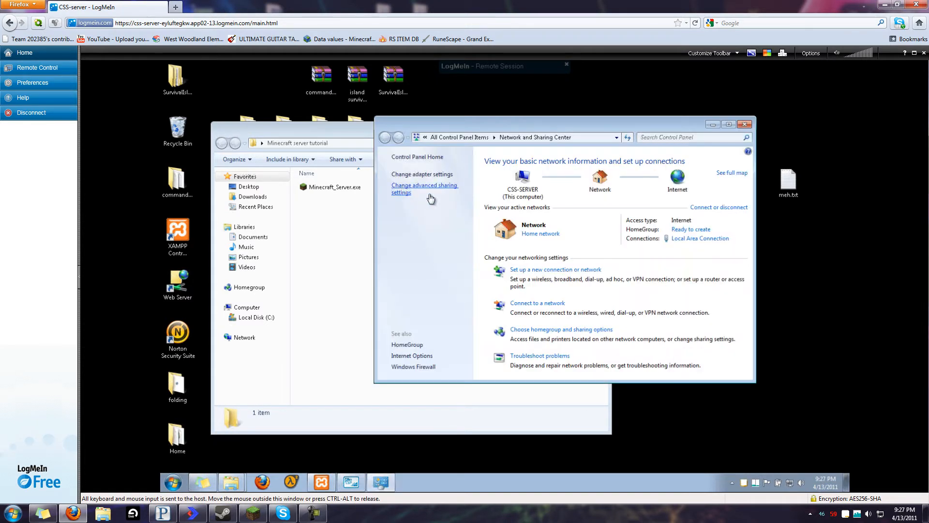
right_click(790, 482)
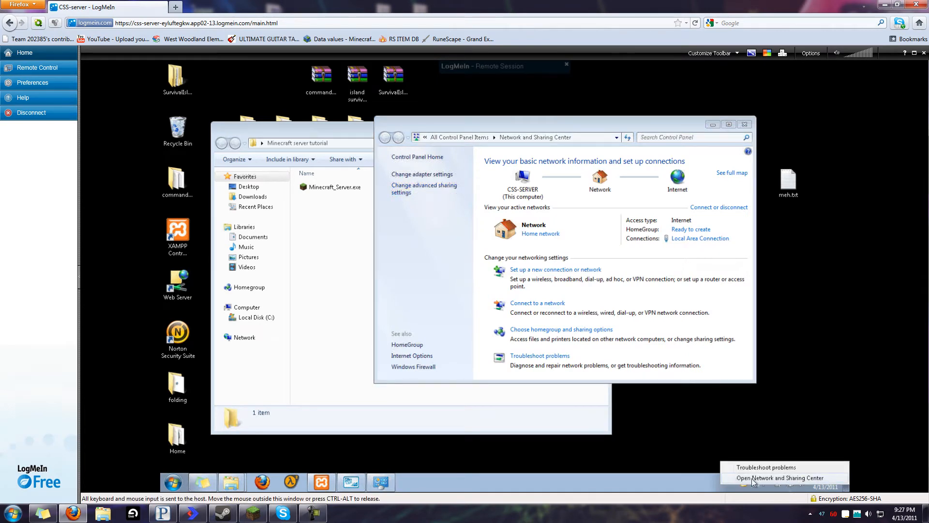
click(387, 242)
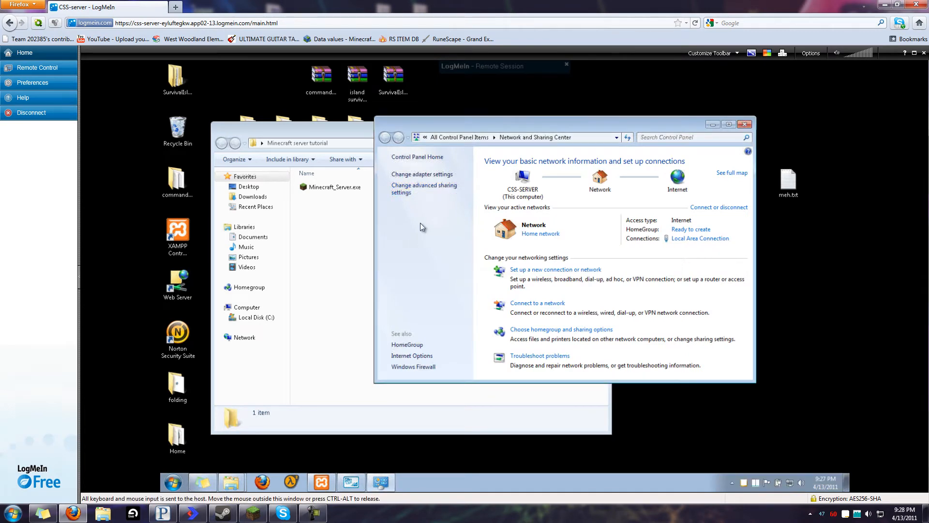
click(439, 175)
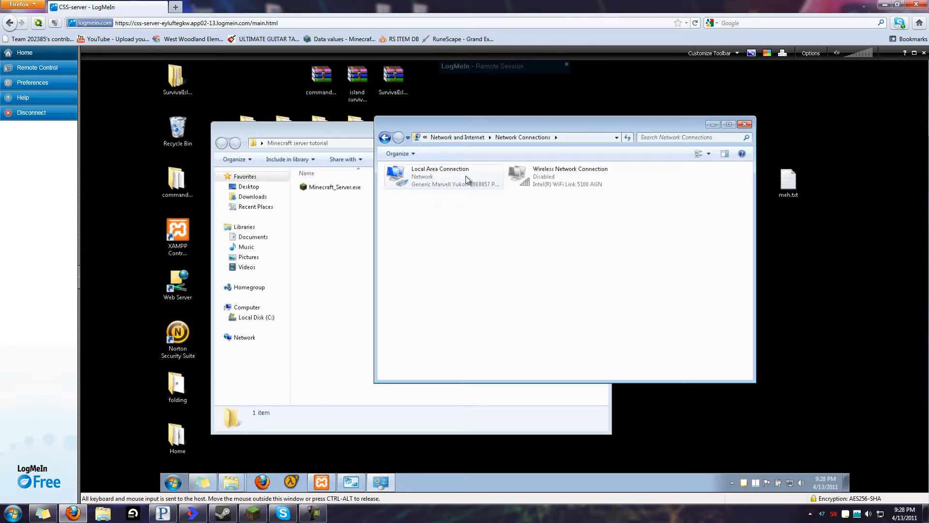
Show Local Area Connection Status details: IPv4 192.168.1.20, gateway 192.168.1.1, DHCP disabled
click(550, 178)
click(458, 231)
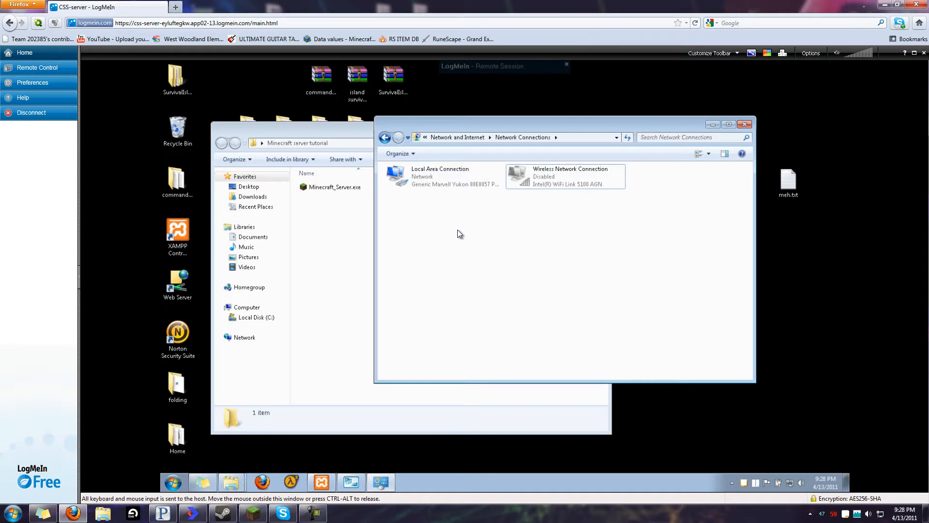
click(437, 187)
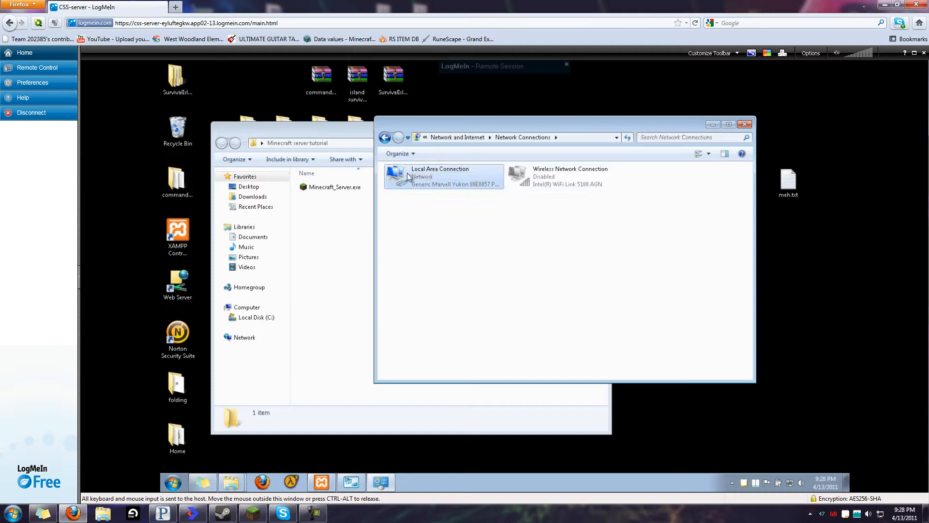
right_click(436, 179)
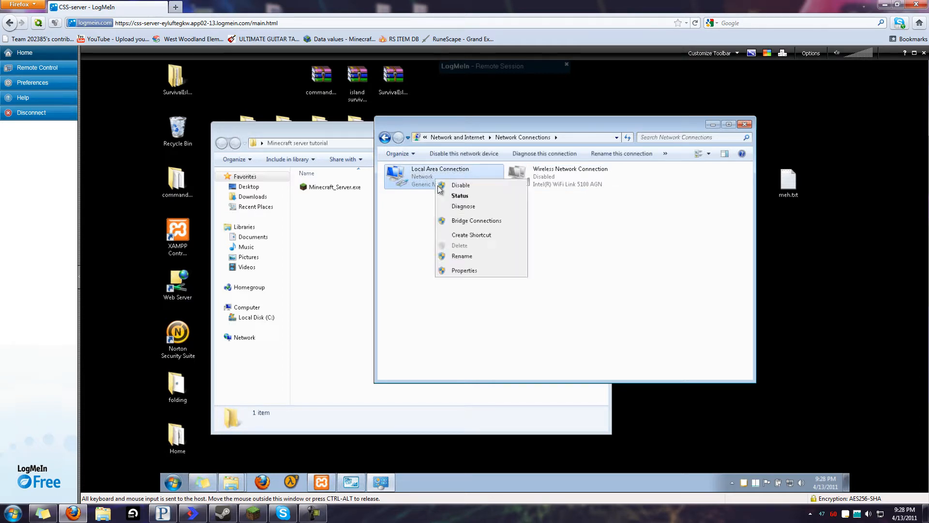
click(459, 196)
drag(474, 178, 336, 183)
click(199, 201)
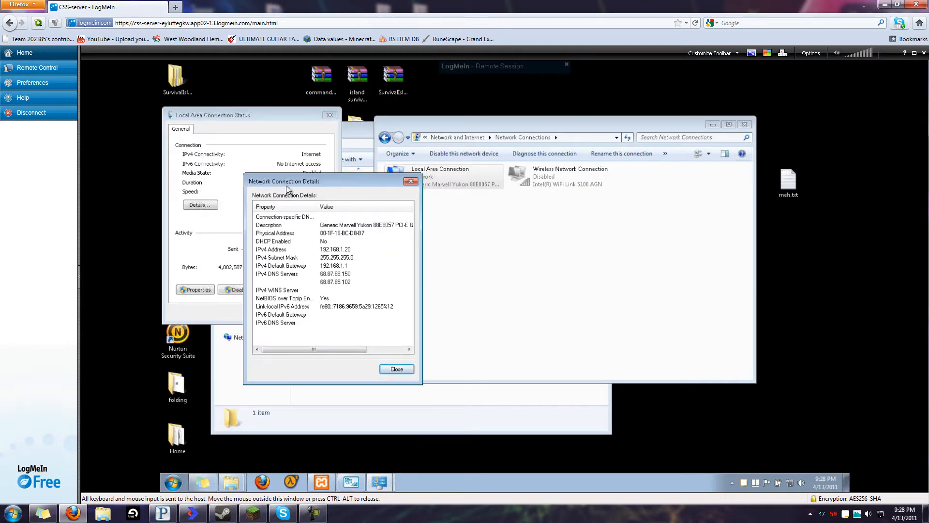
drag(204, 115, 207, 116)
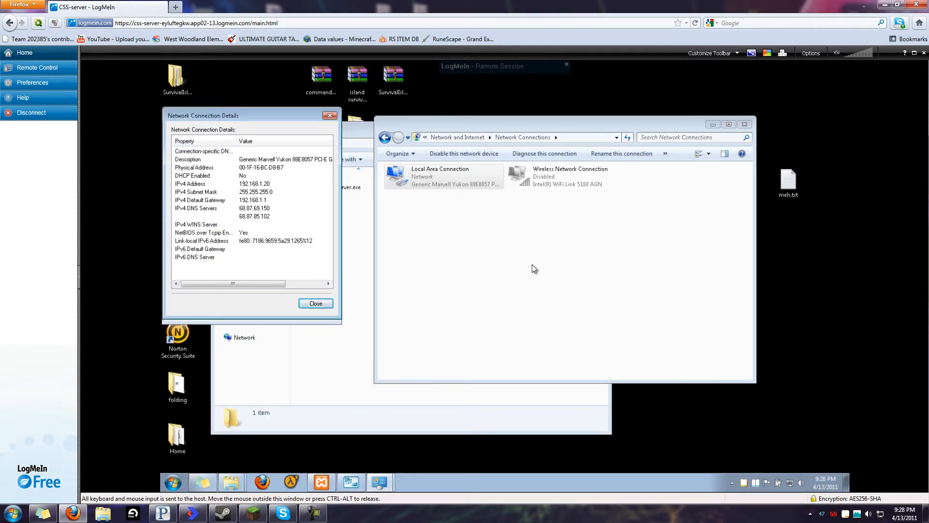
right_click(438, 179)
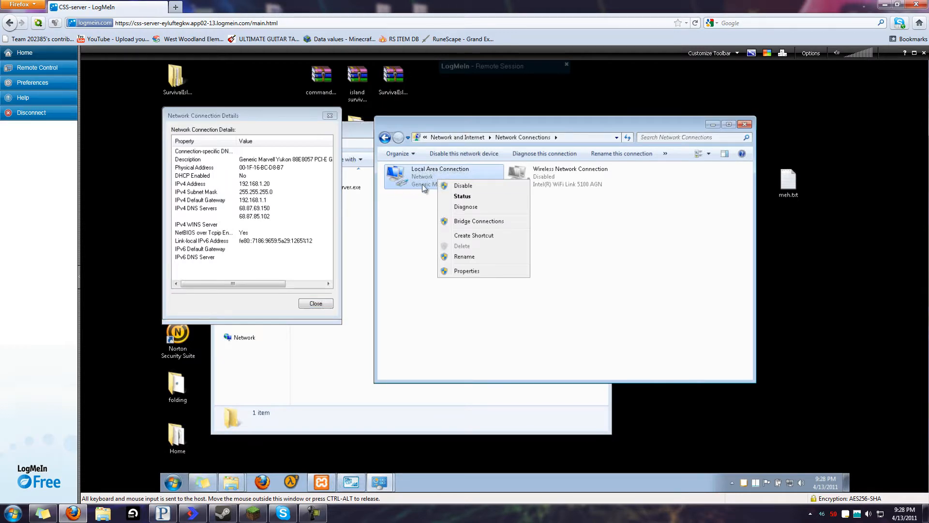
Open Local Area Connection Properties and the Internet Protocol Version 4 (TCP/IPv4) settings
click(466, 271)
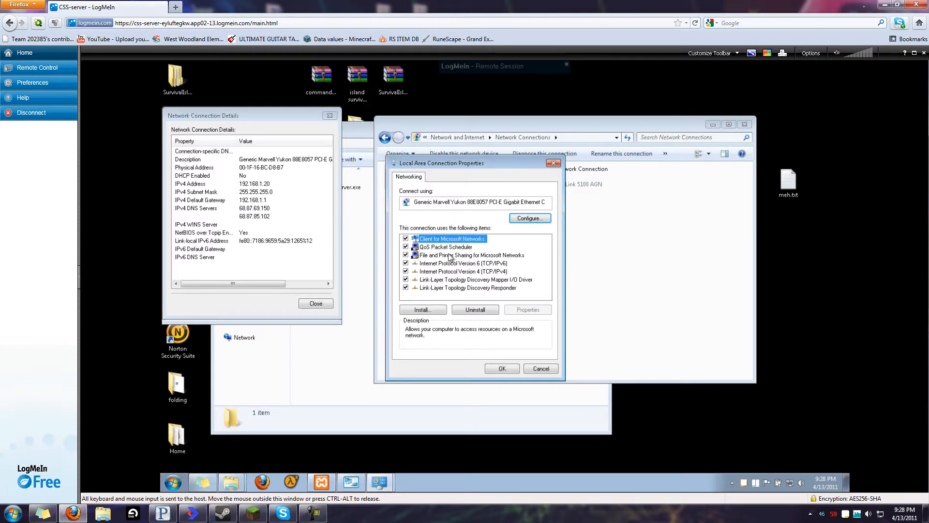
click(433, 274)
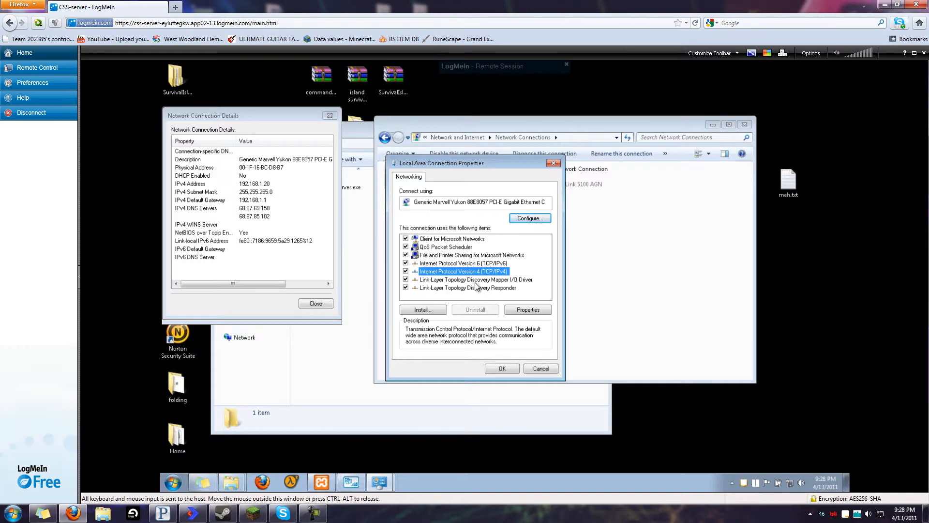
click(531, 309)
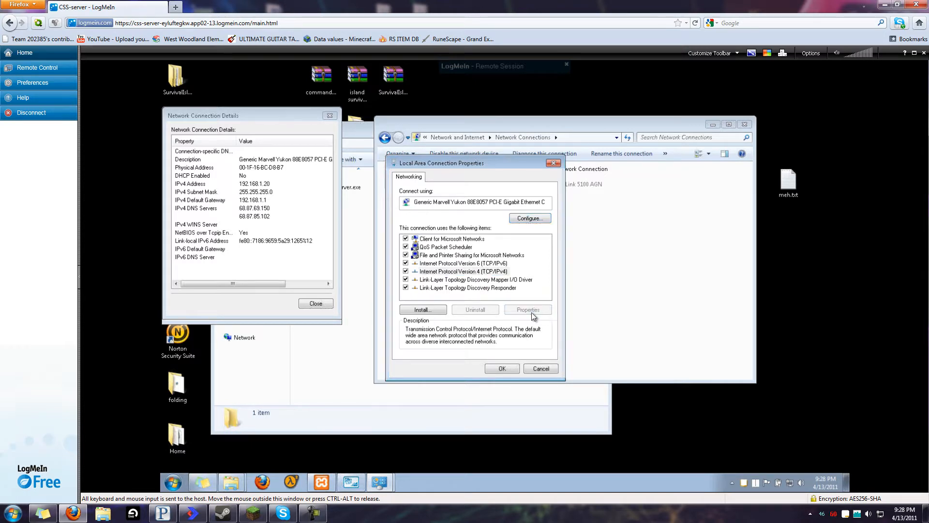
drag(484, 197, 466, 158)
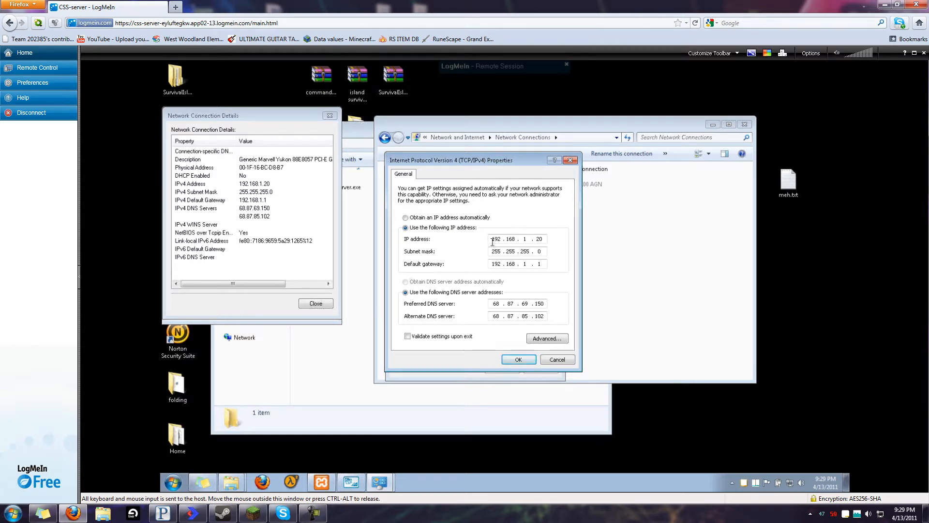
Choose a manually set IP address and enter 192.168.1.20
click(441, 218)
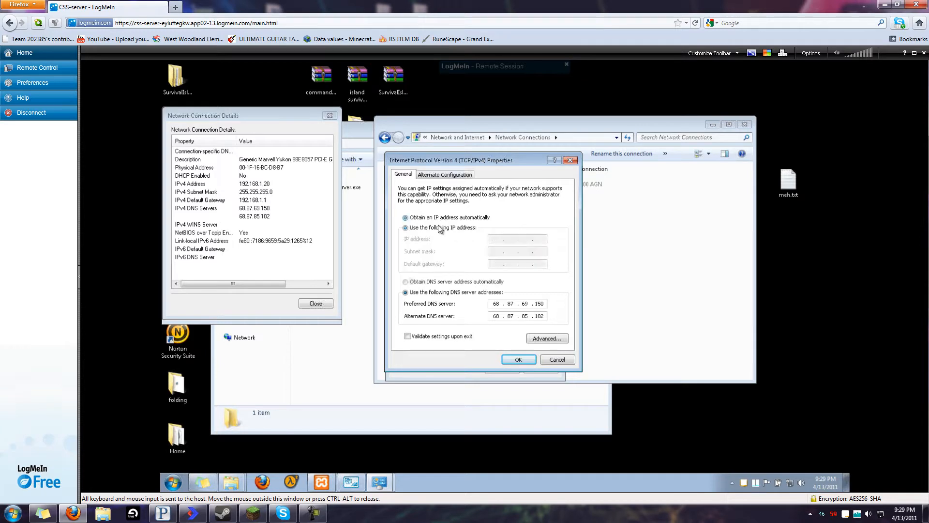
click(440, 228)
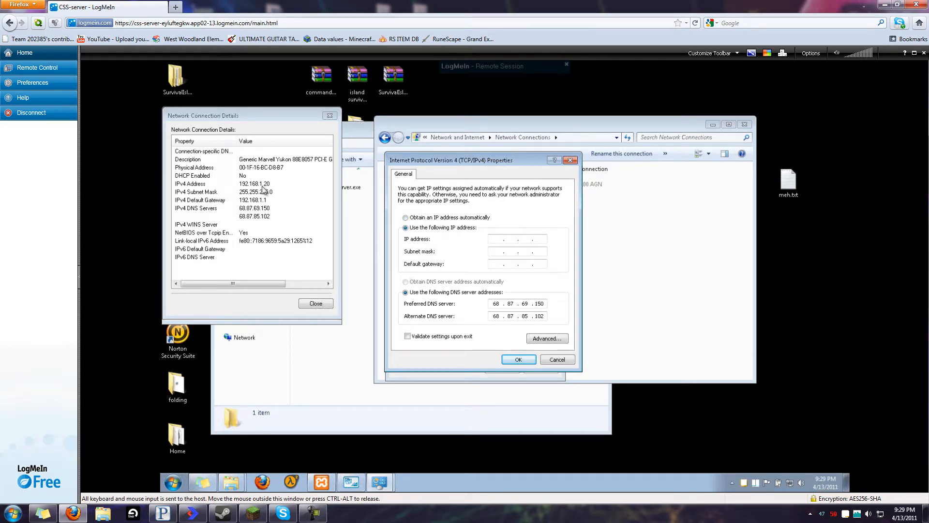
click(249, 186)
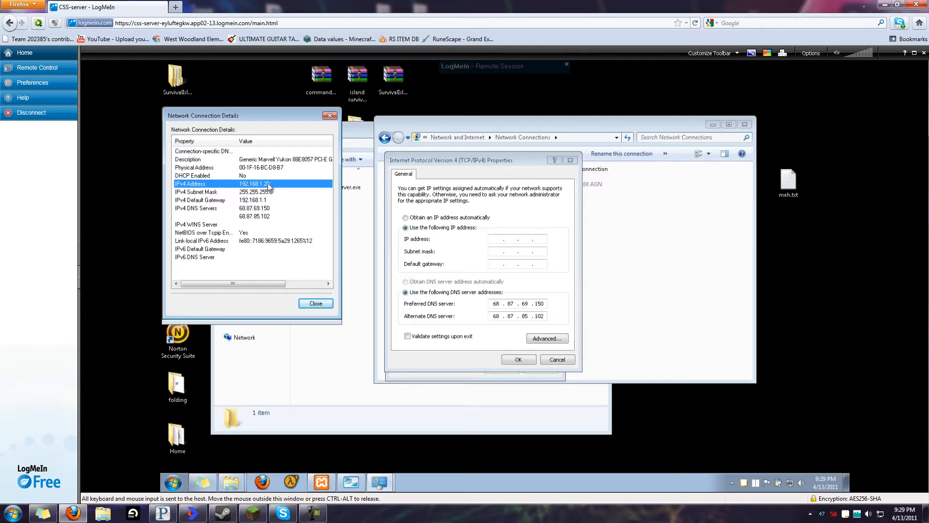
click(496, 238)
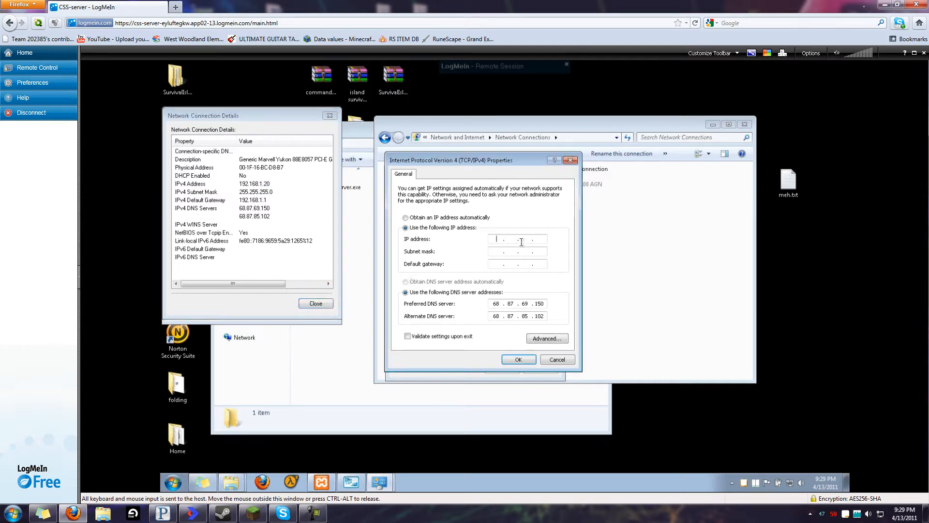
text(192.168.1.20)
Verify the 192.168.1.20 octets and fill in subnet mask 255.255.255.0
double_click(493, 239)
double_click(511, 239)
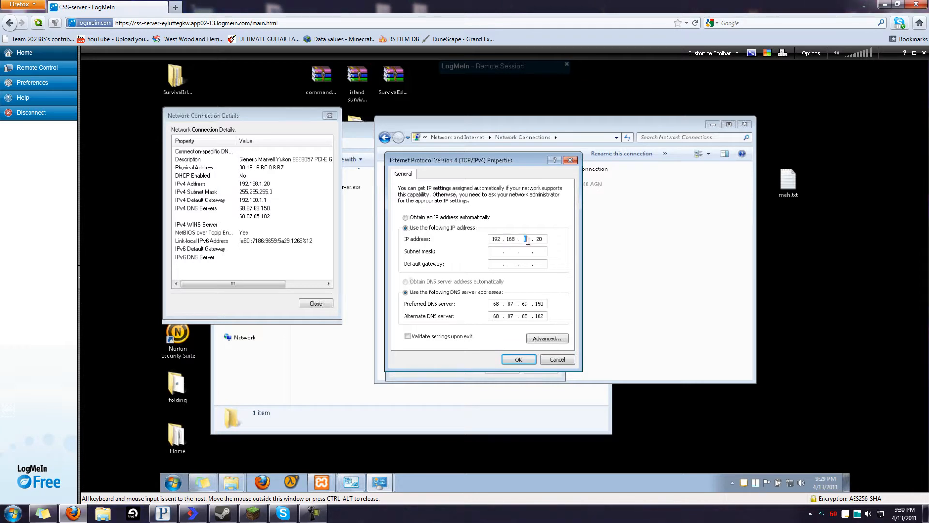
double_click(526, 239)
click(507, 241)
click(529, 240)
drag(537, 240, 554, 240)
click(543, 241)
click(500, 252)
click(211, 192)
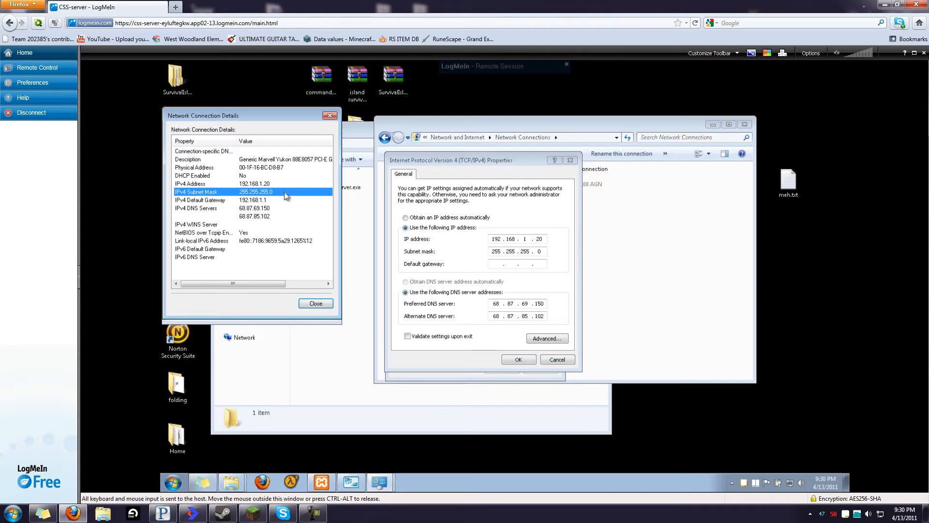
Enter default gateway 192.168.1.1, matching it against the connection details
double_click(496, 251)
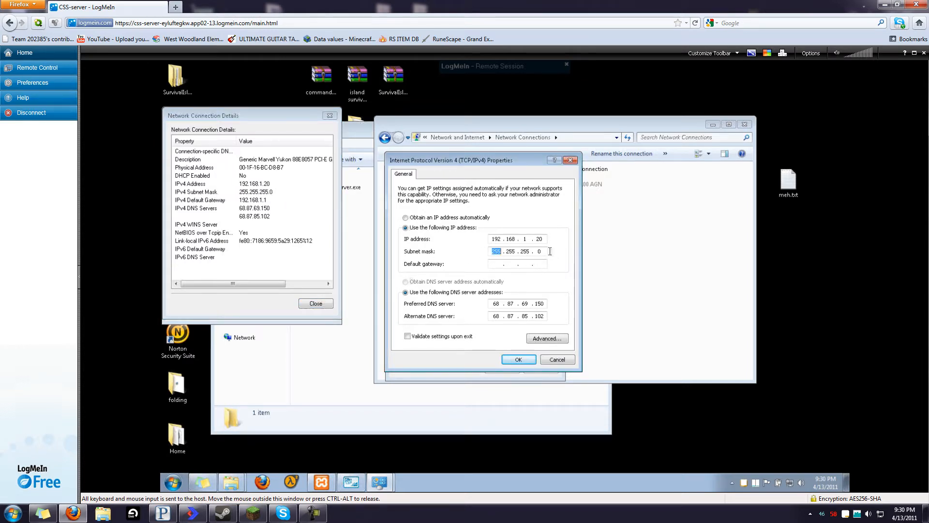
click(496, 264)
click(264, 201)
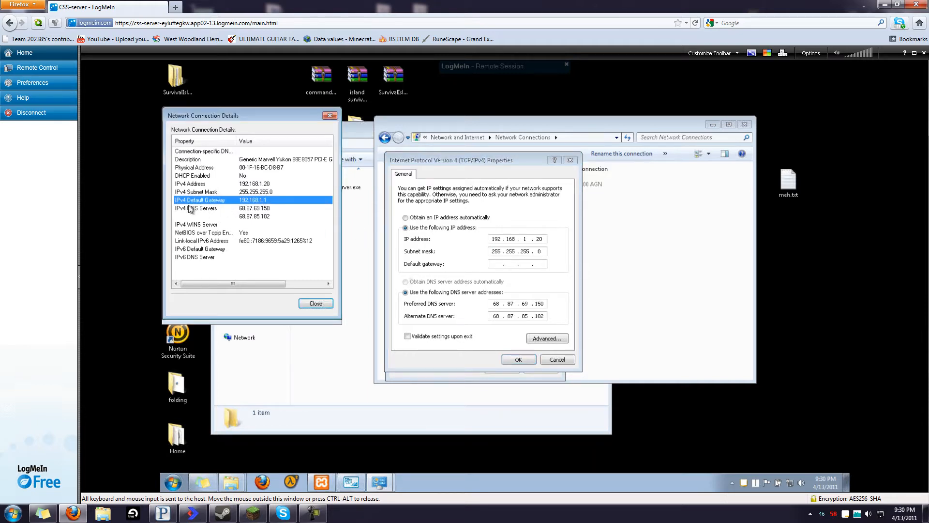
click(474, 270)
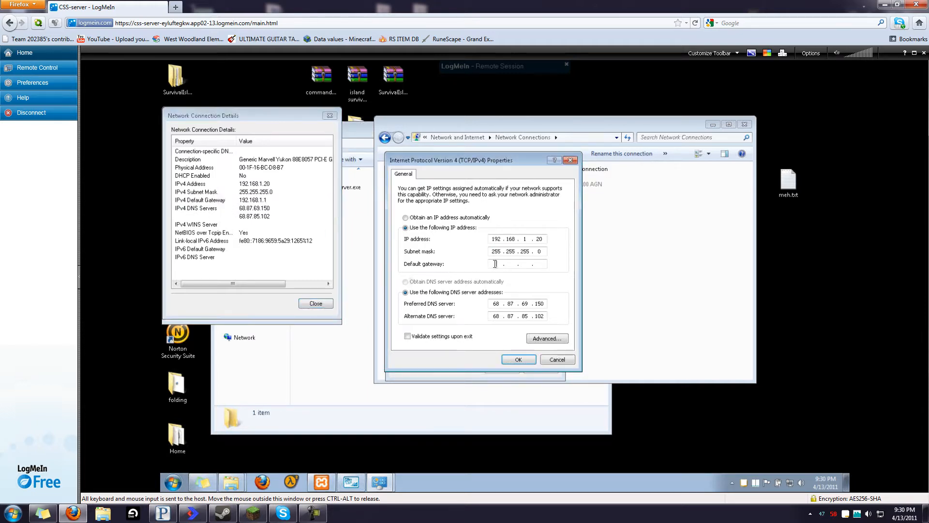
text(192 . 168 . 1 .)
text(1 . 1)
Compare DNS servers 68.87.69.150 and 68.87.85.102, then apply the static IPv4 settings with OK
click(254, 209)
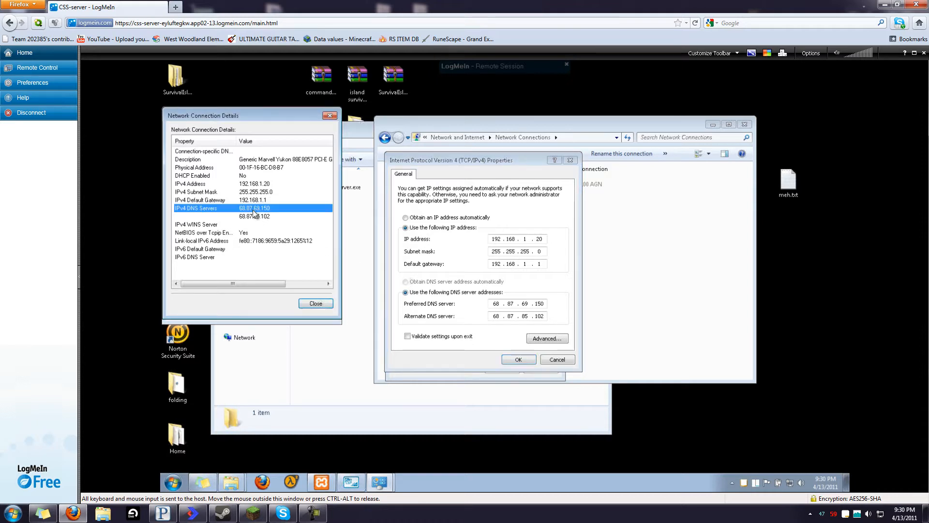
click(263, 216)
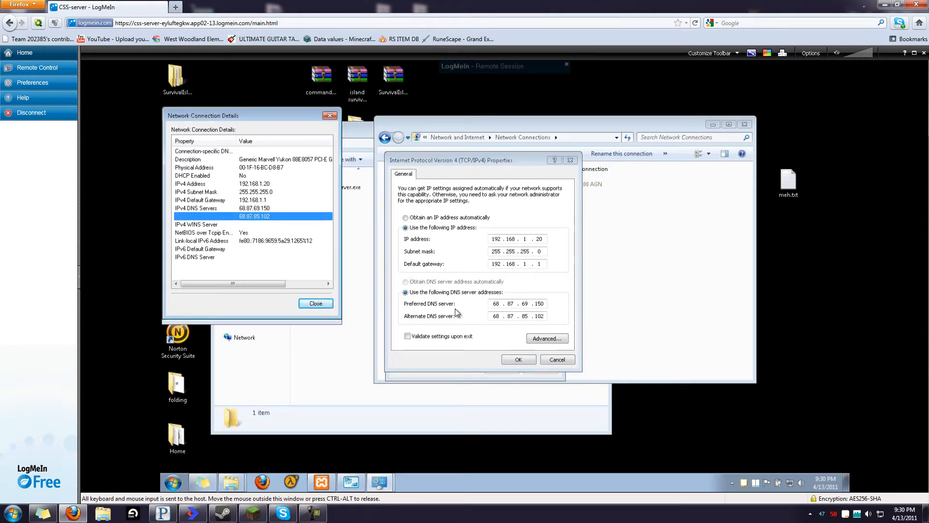
click(456, 313)
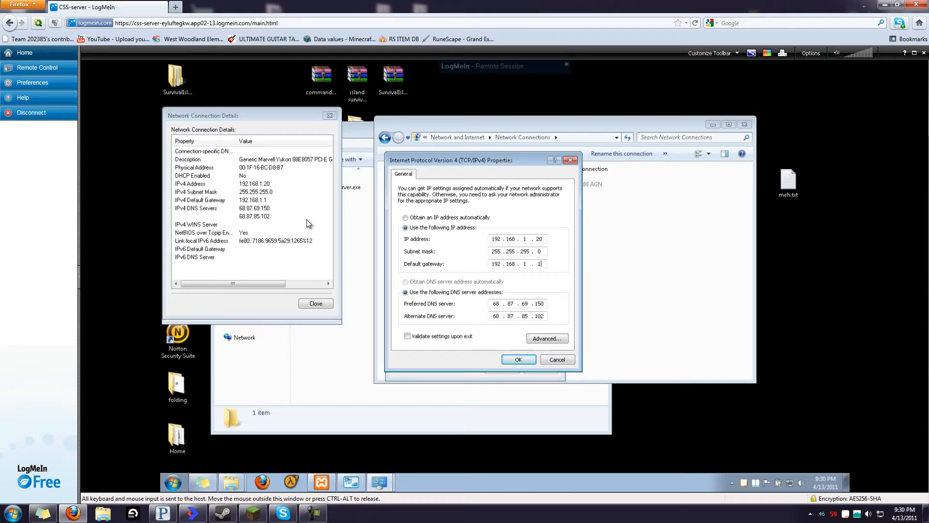
click(286, 217)
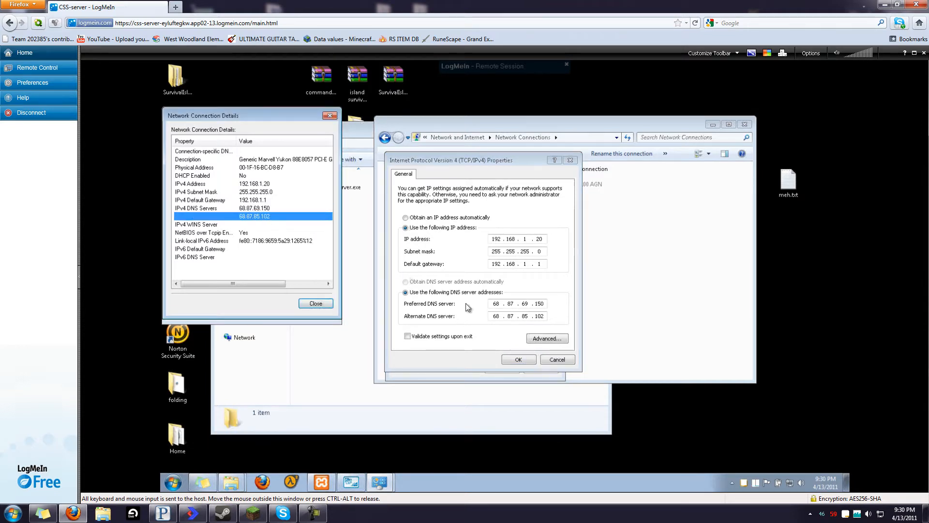
click(515, 362)
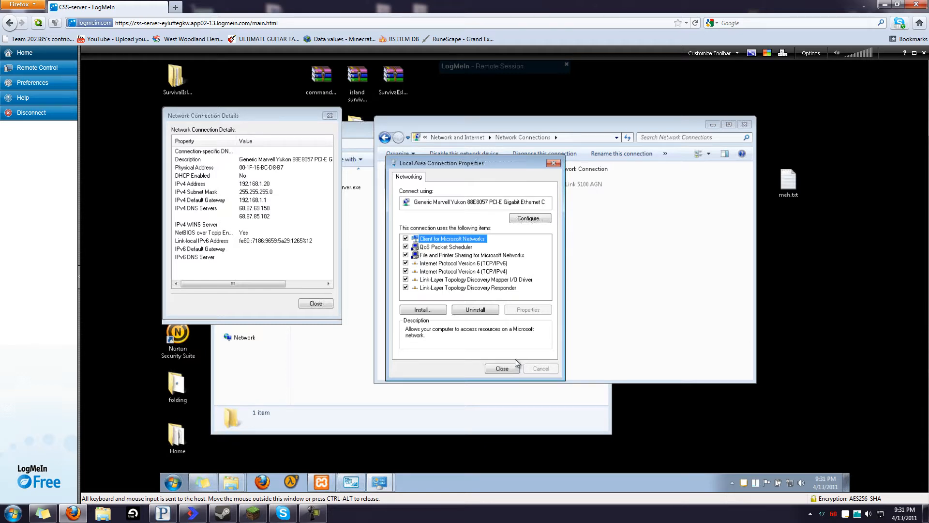
Recheck the IPv4 settings for 192.168.1.20, then close the connection properties dialogs
click(438, 271)
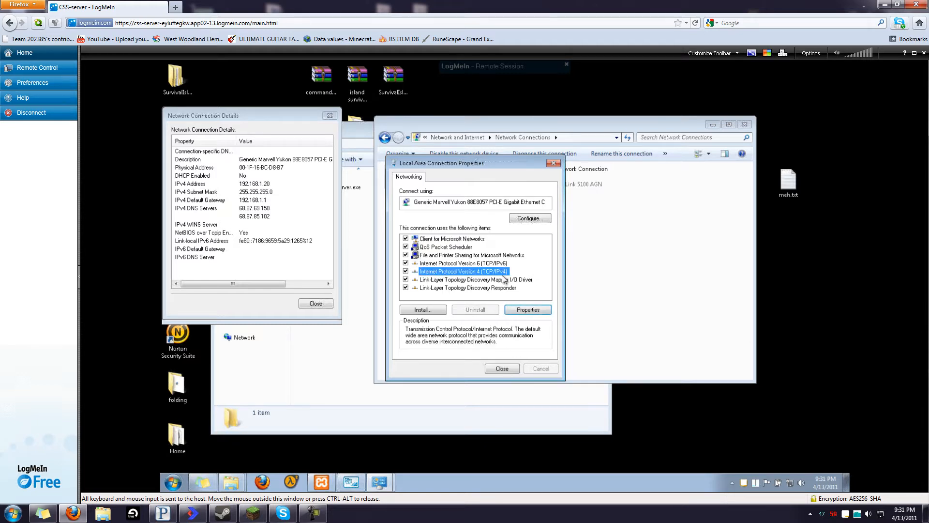
click(520, 310)
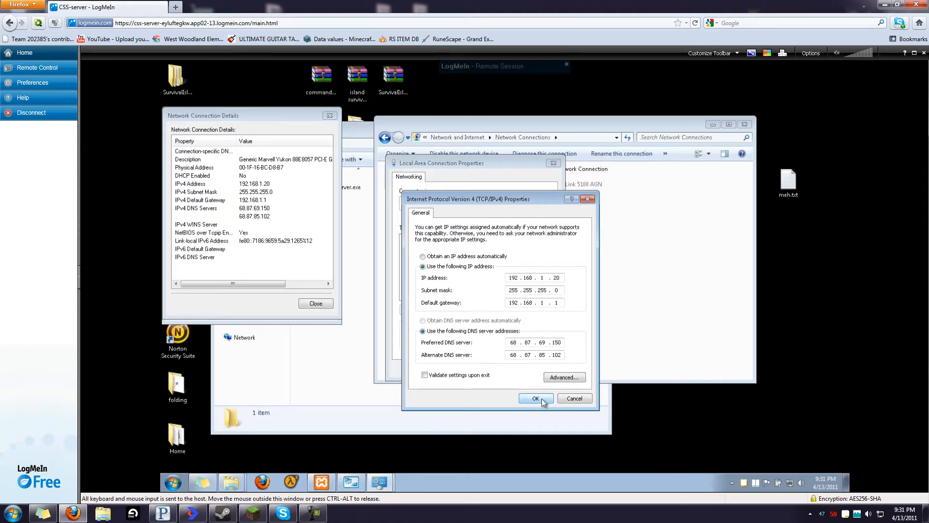
click(536, 398)
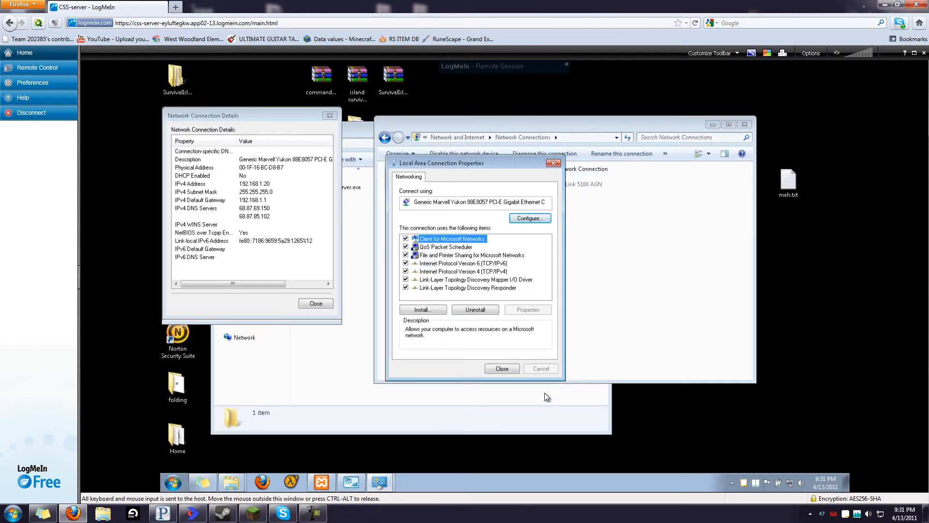
click(253, 187)
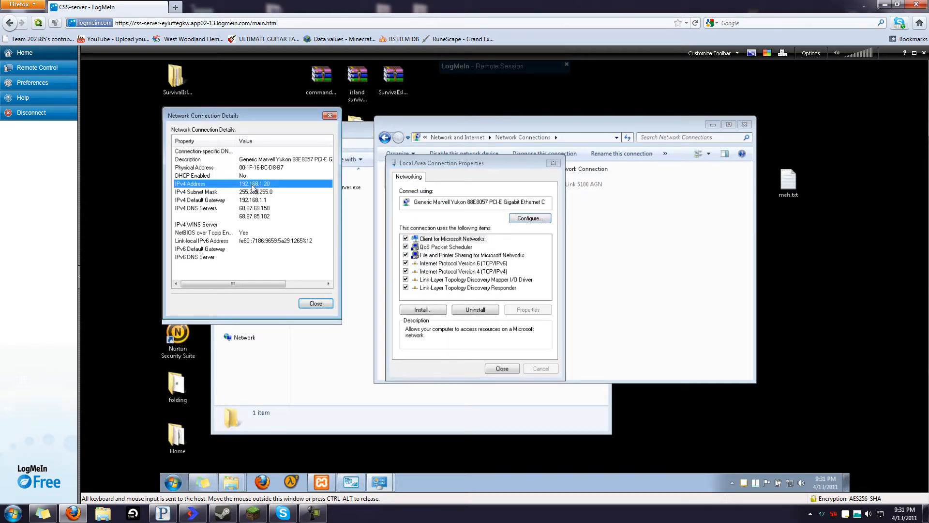
click(478, 279)
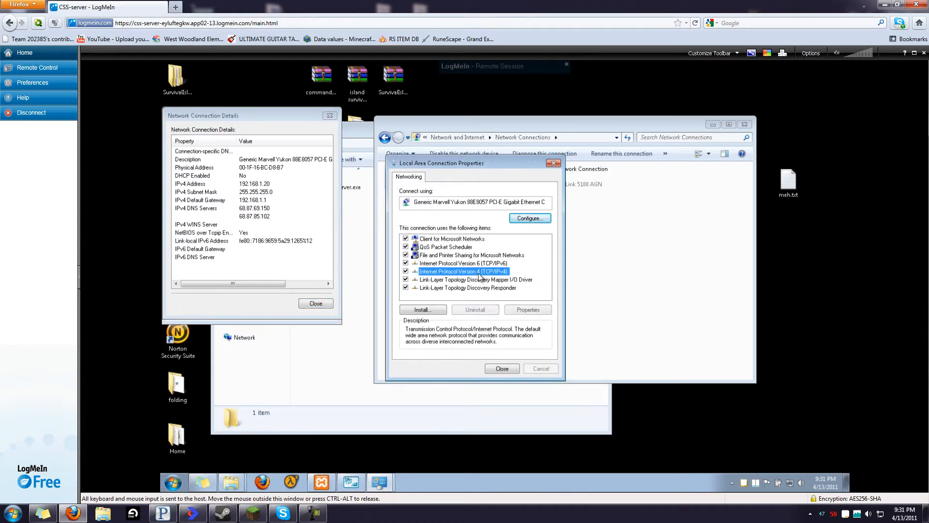
click(501, 369)
click(332, 310)
click(331, 307)
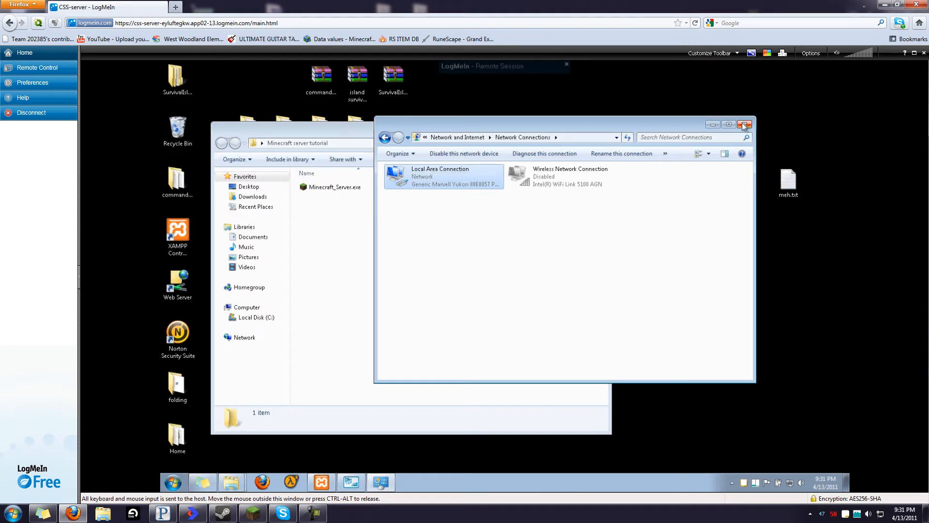
View the wired connection's Status details, then close them and the Network Connections window
right_click(440, 176)
click(474, 194)
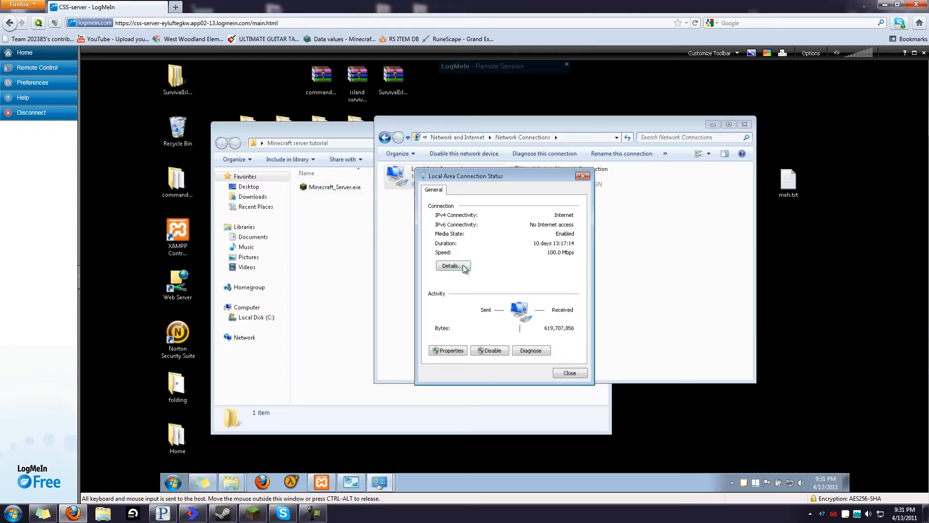
click(462, 265)
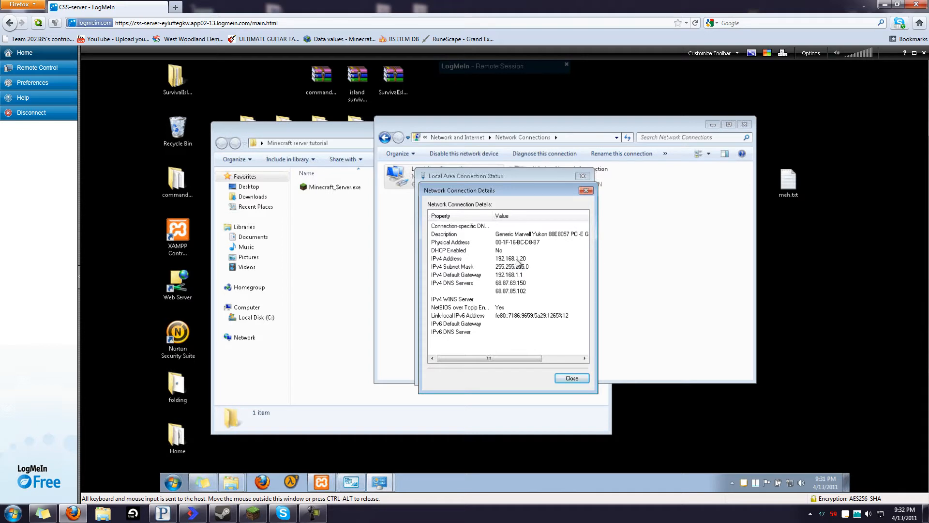
click(571, 378)
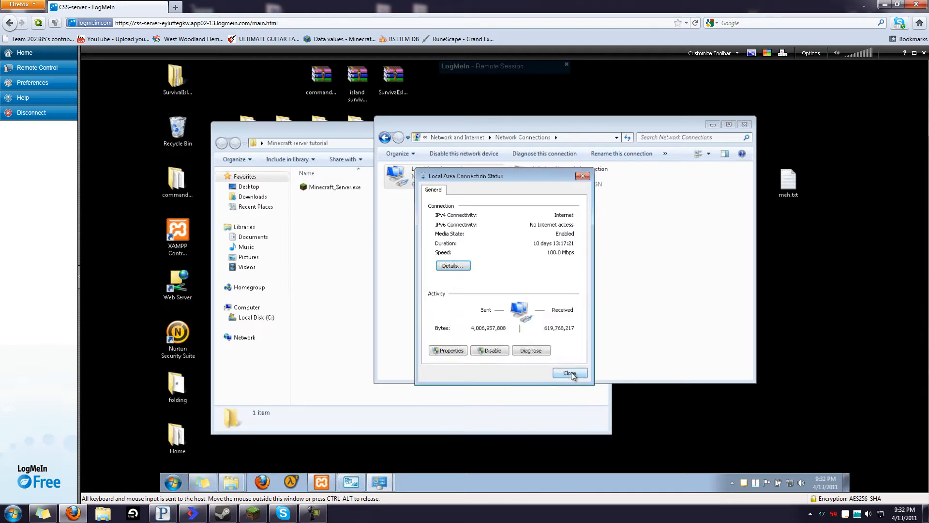
click(570, 374)
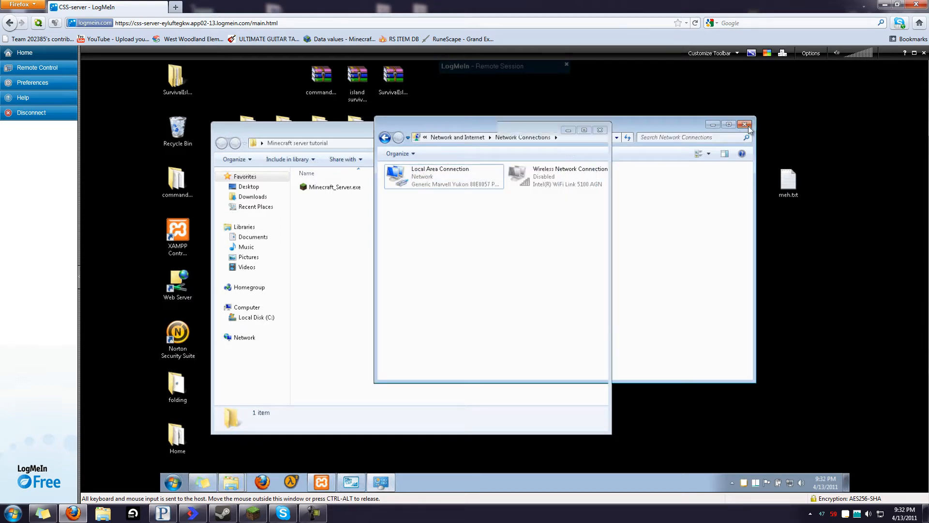
click(746, 125)
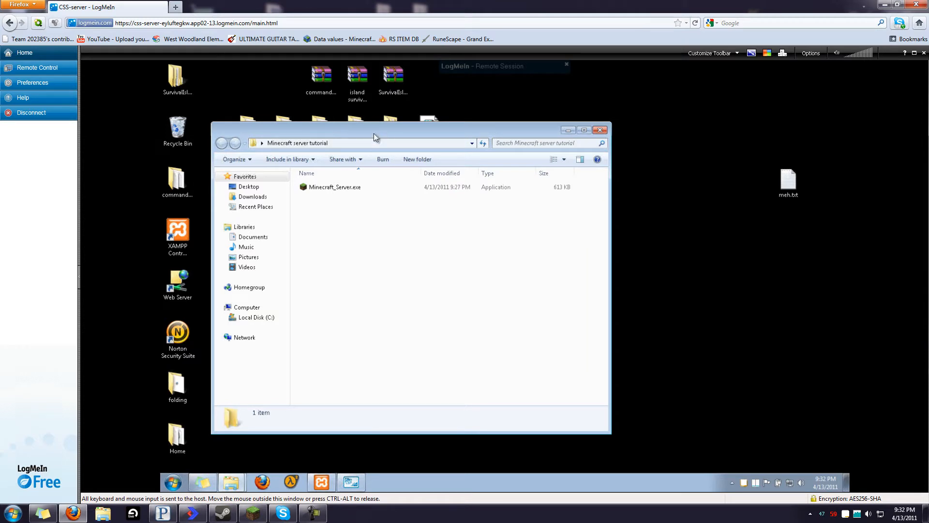
Launch Minecraft_Server.exe, allowing it past the unverified publisher warning
drag(373, 132, 421, 132)
double_click(356, 188)
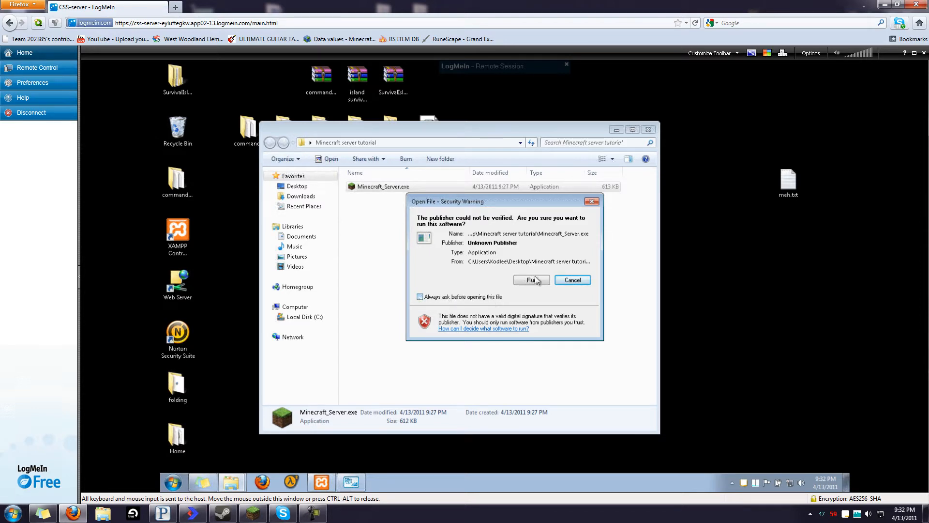
click(534, 280)
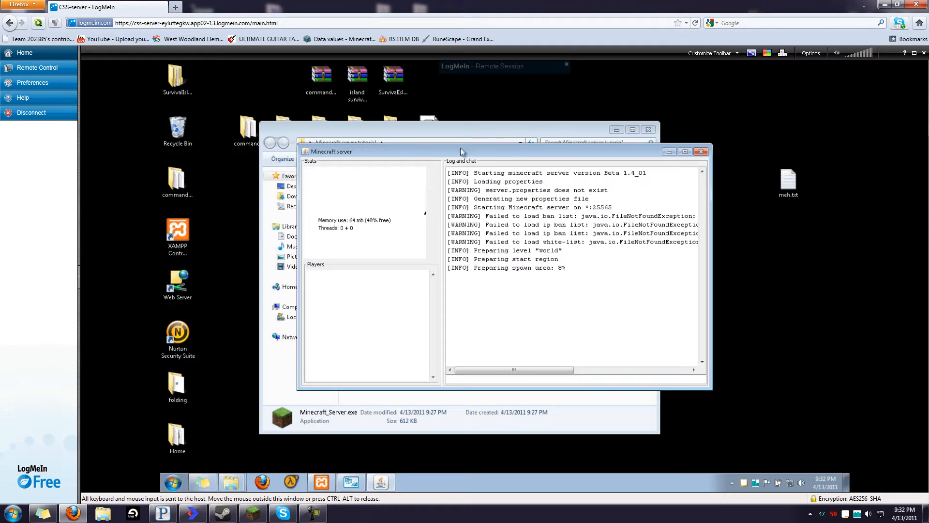
drag(457, 150, 523, 136)
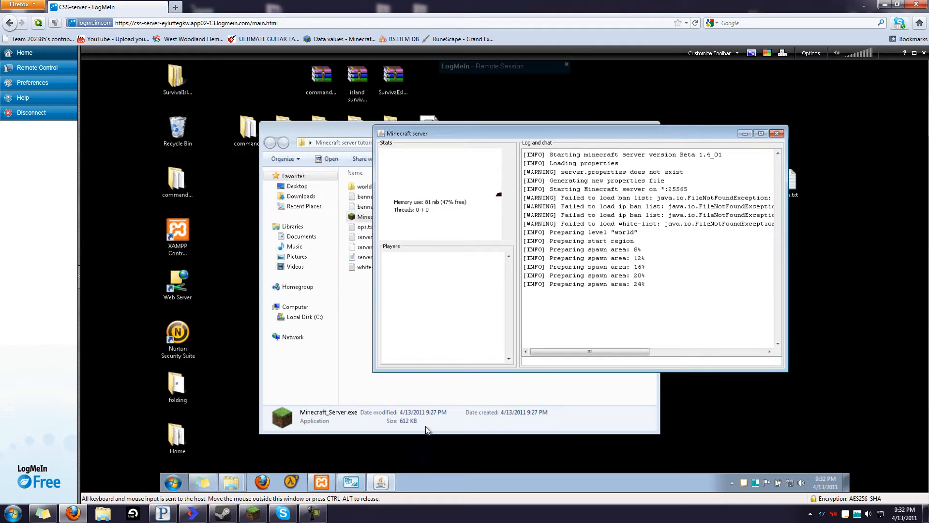
Arrange the folder and console windows, and list the server's commands with help
click(426, 399)
drag(501, 133, 437, 129)
click(753, 247)
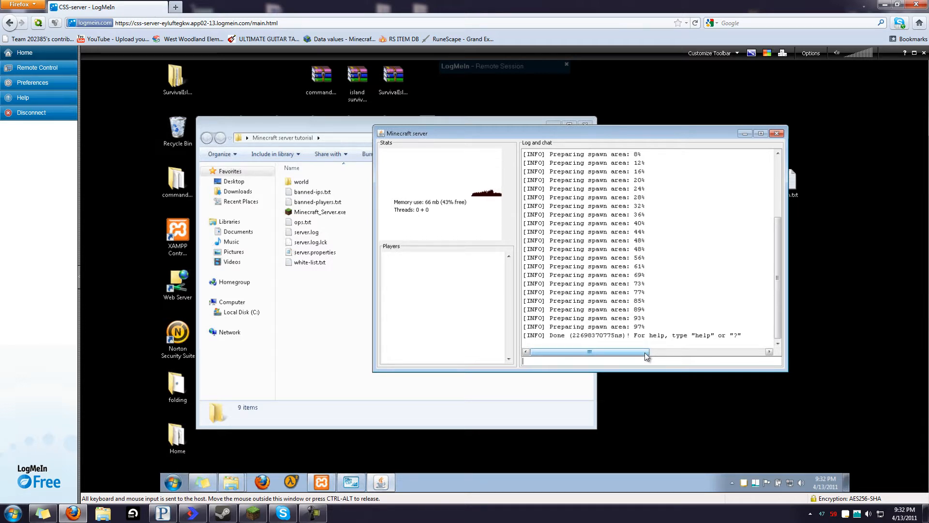
key(Return)
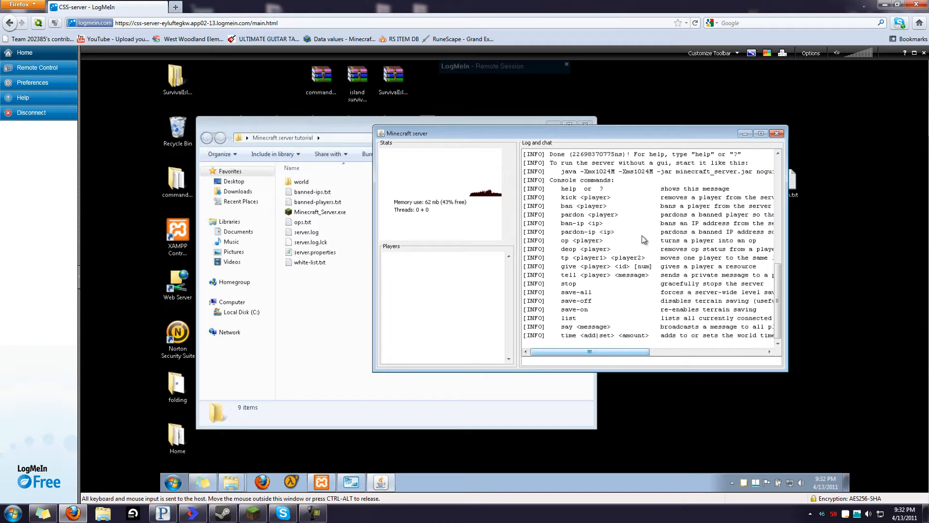
click(337, 332)
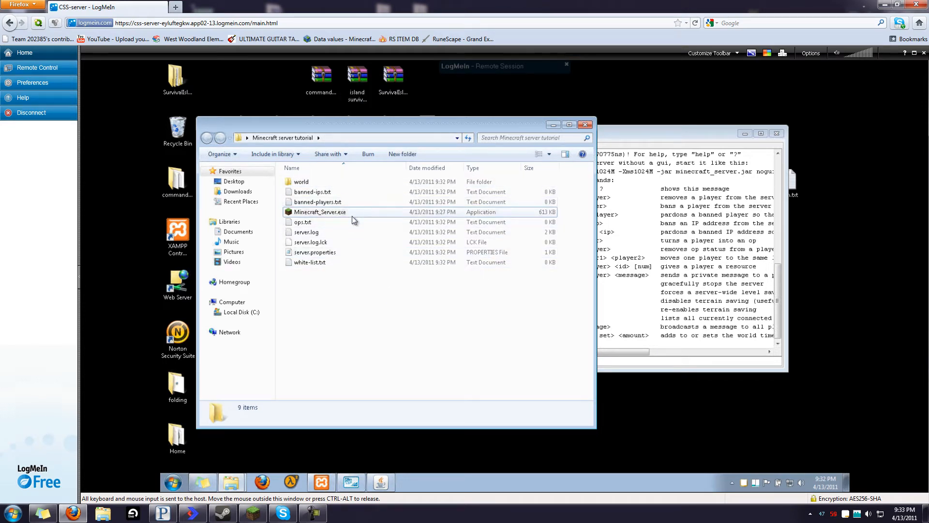
Inspect the generated world folder, banned lists, ops.txt, server.log, server.properties and white-list.txt
click(312, 192)
click(303, 182)
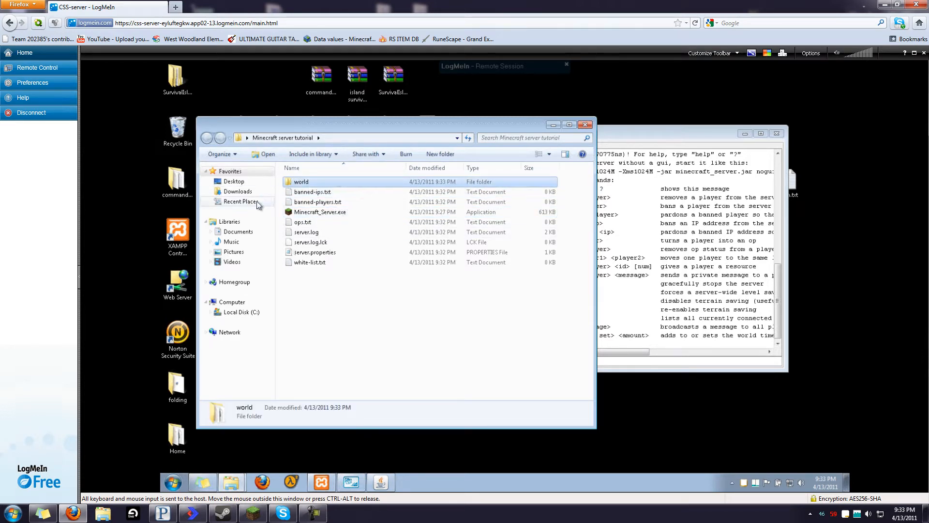
click(306, 192)
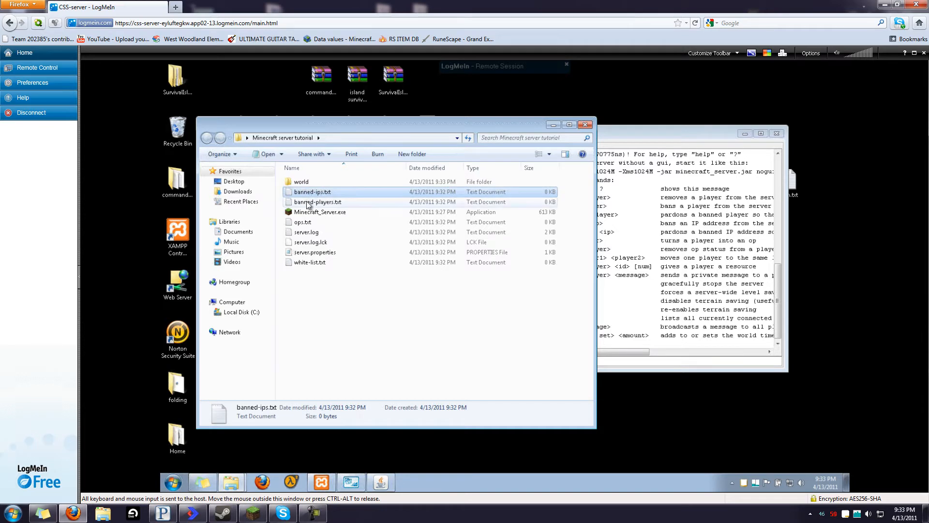
click(299, 202)
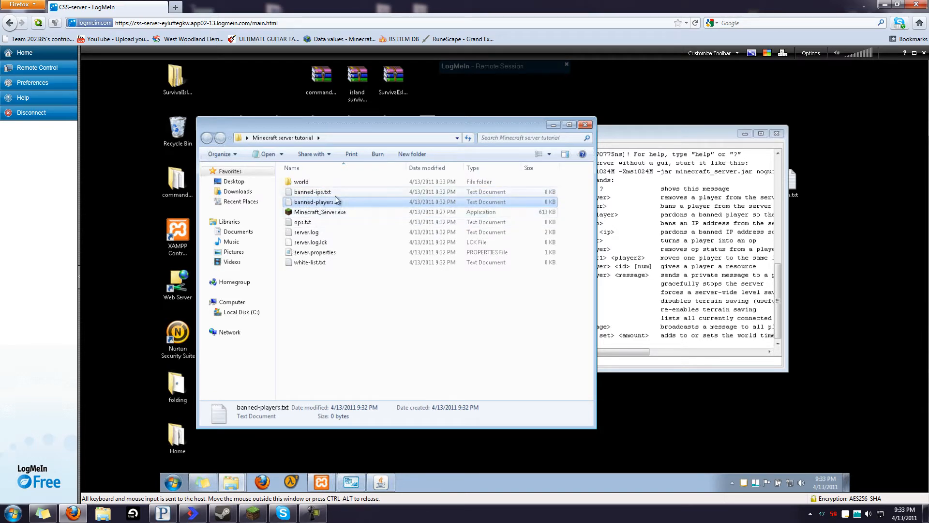
click(315, 224)
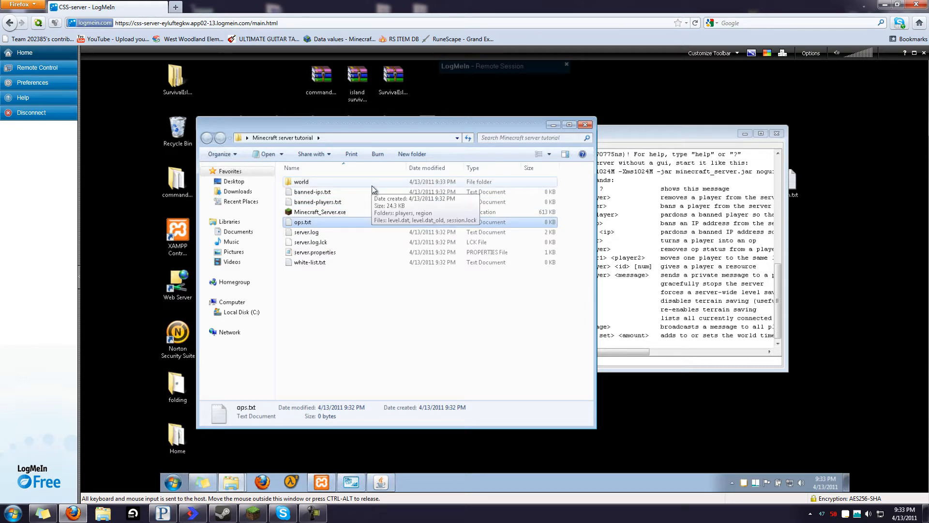
click(332, 236)
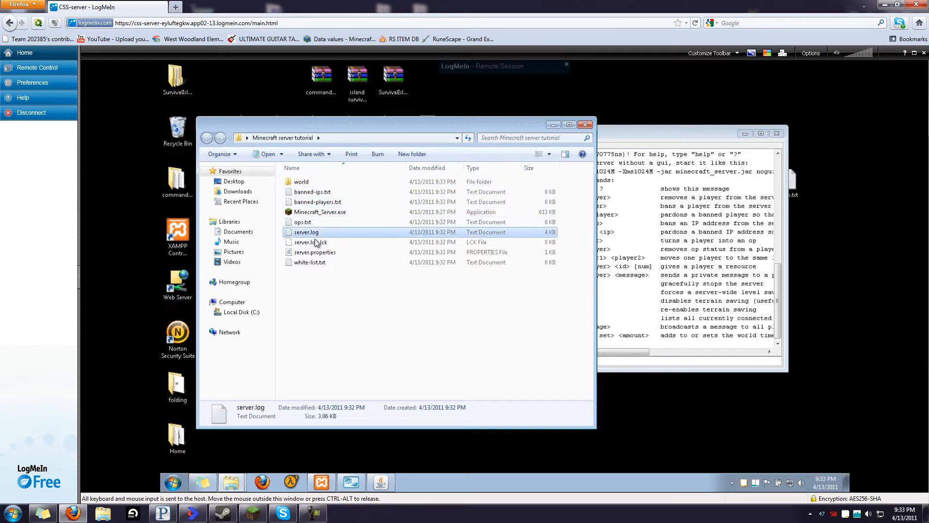
click(331, 242)
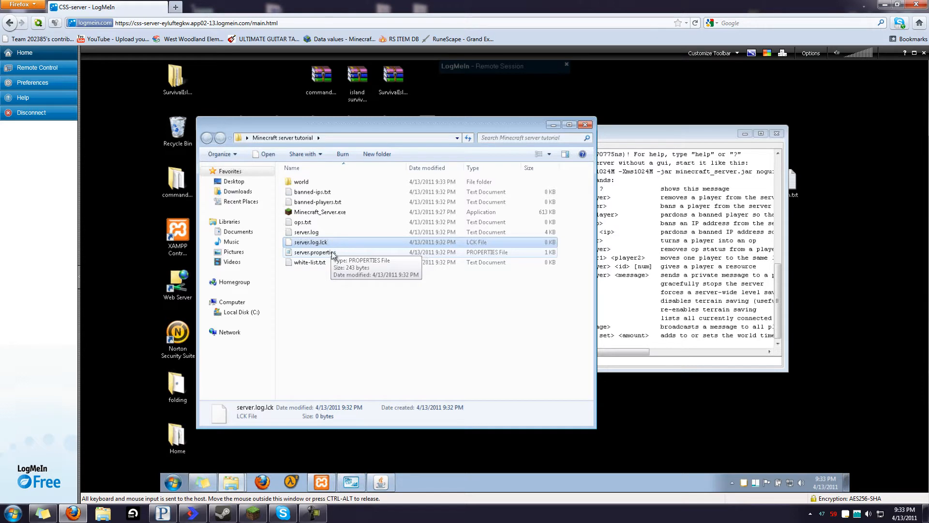
click(326, 251)
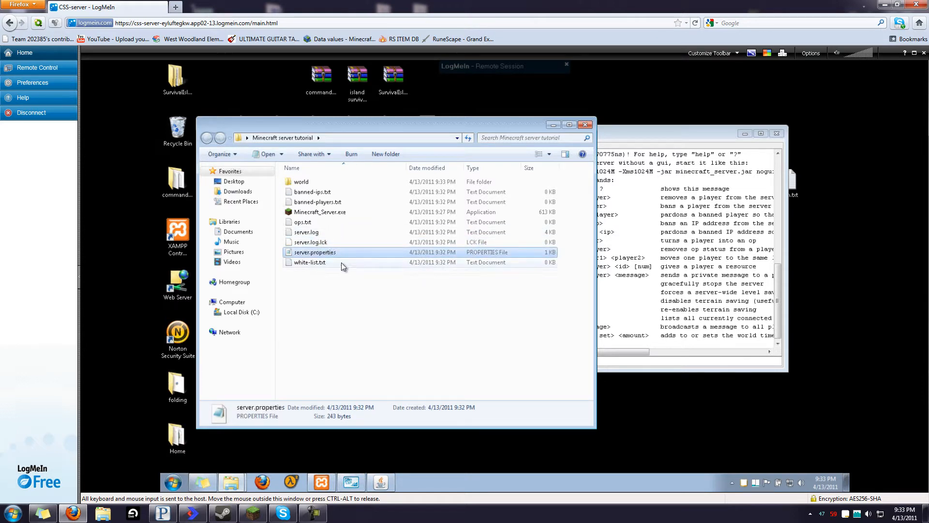
click(341, 263)
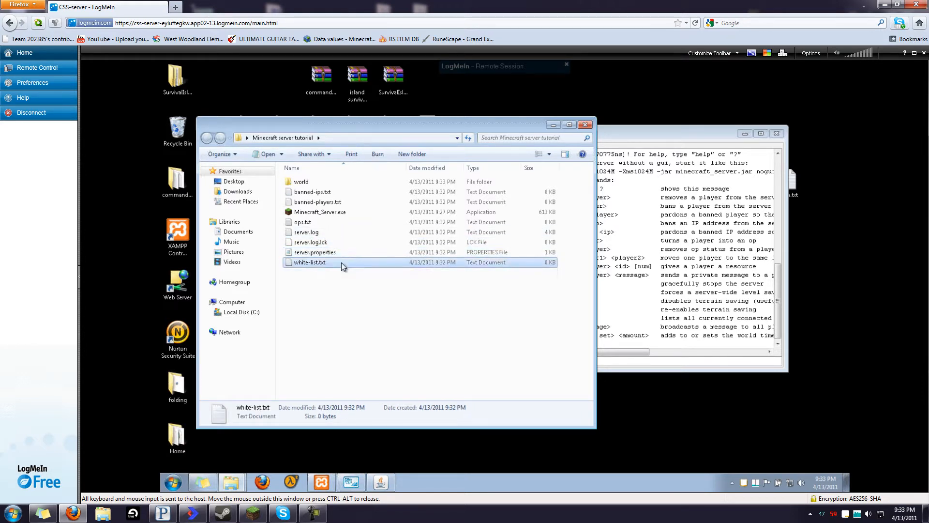
click(332, 252)
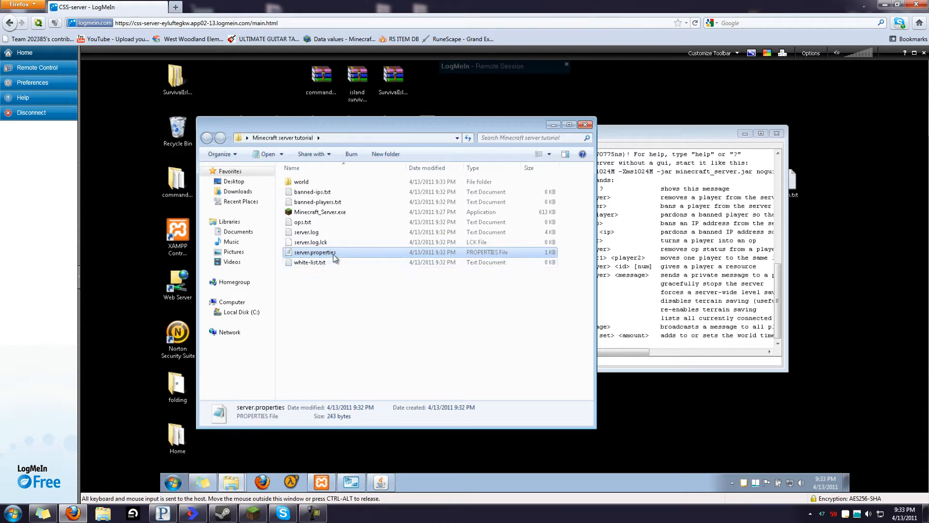
Open server.properties in Notepad using Open with
right_click(332, 256)
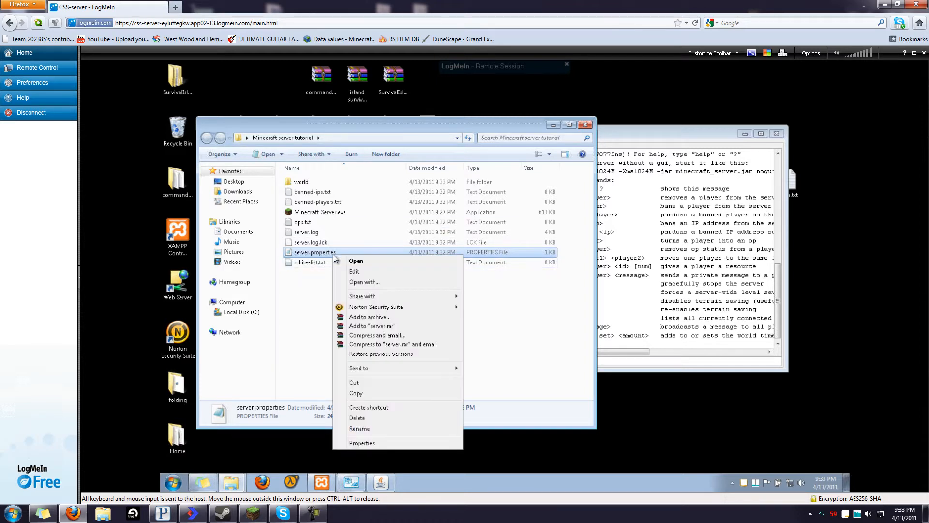
click(378, 283)
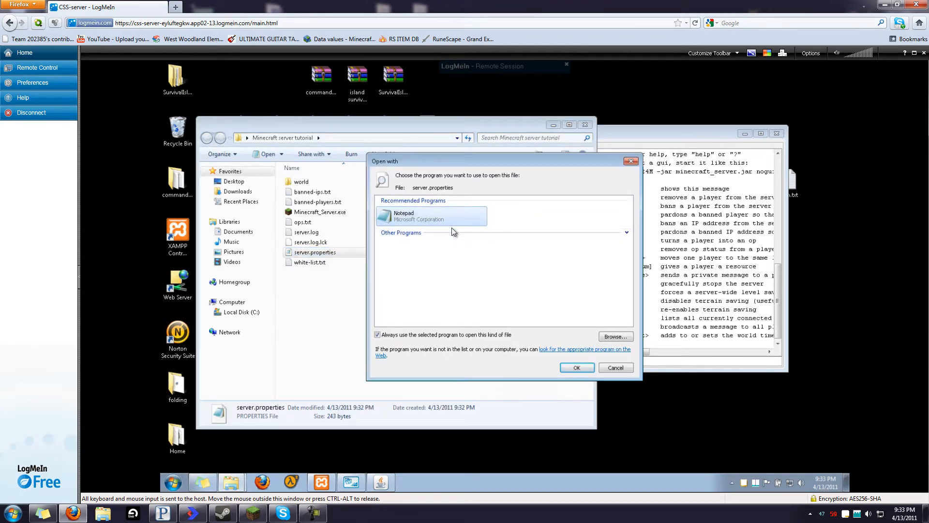
click(626, 232)
click(626, 233)
click(575, 367)
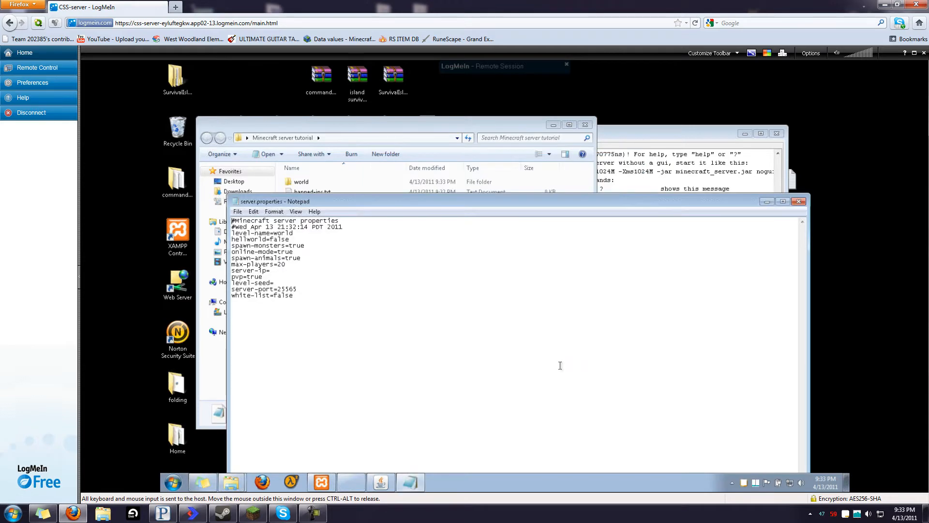
Shrink and move the server.properties Notepad window to the lower right beside the tutorial folder
drag(295, 199, 361, 144)
drag(470, 155, 474, 180)
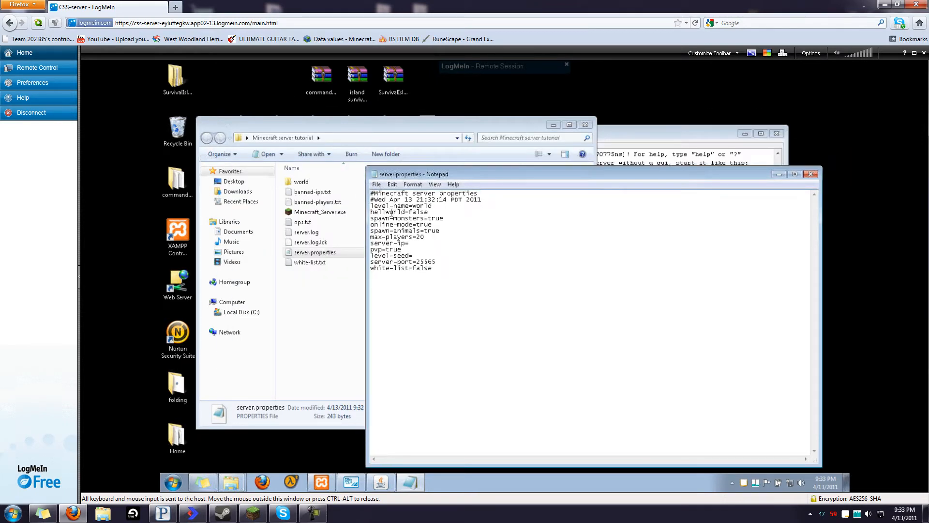
drag(378, 206, 428, 206)
click(316, 287)
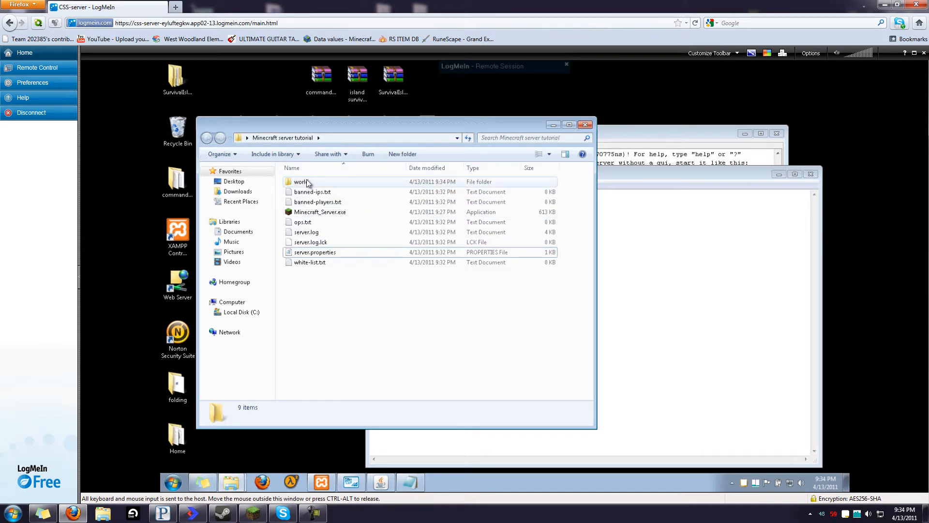
click(721, 319)
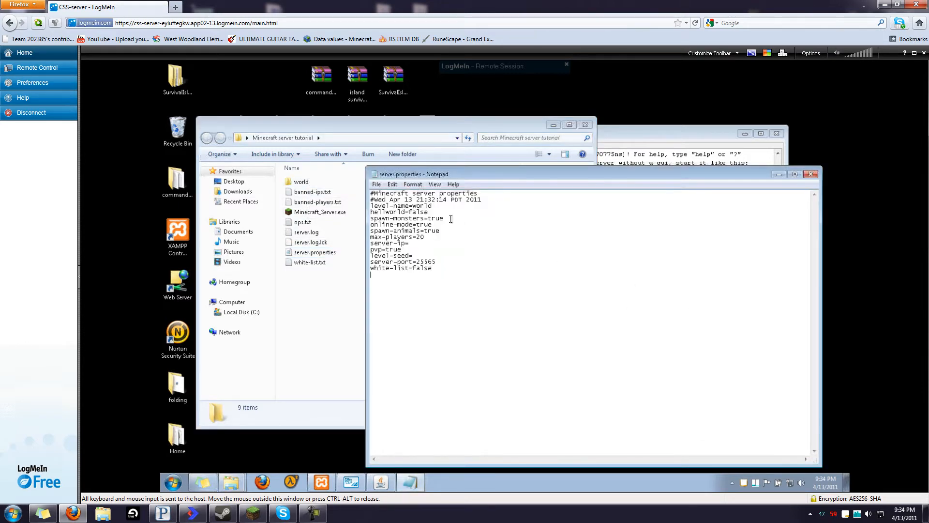
click(434, 208)
click(321, 135)
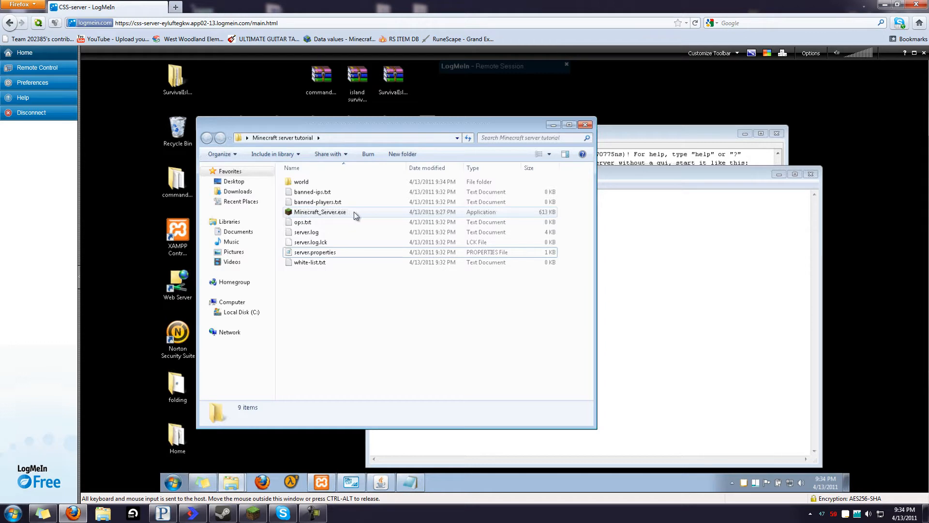
click(691, 294)
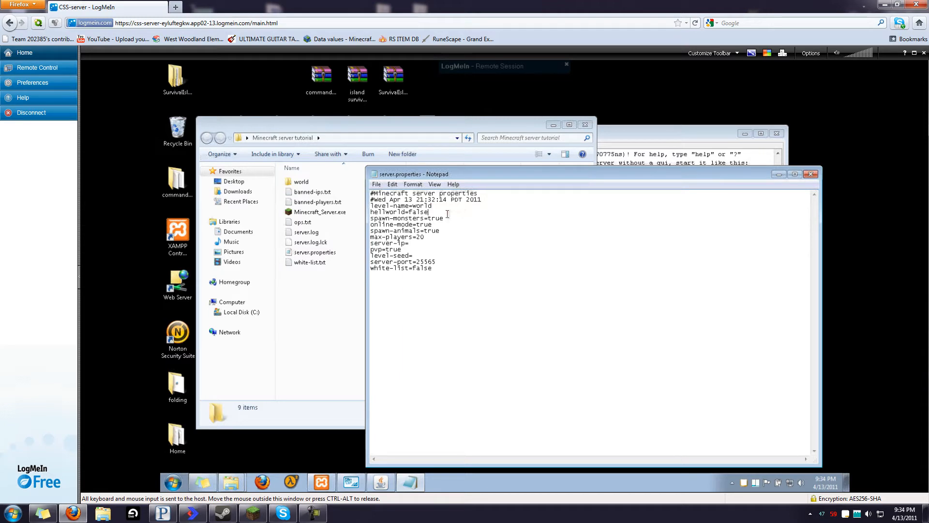
Highlight the hellworld=false, spawn-monsters, online-mode, spawn-animals and max-players=20 values
drag(410, 212, 432, 212)
click(401, 215)
drag(443, 219, 430, 220)
drag(432, 224, 417, 225)
click(441, 230)
drag(442, 231, 426, 235)
drag(424, 238, 416, 239)
click(442, 238)
Point out pvp=true, the empty level-seed and white-list values, then bring the folder forward
drag(402, 250, 387, 252)
click(425, 255)
drag(433, 269, 415, 269)
click(417, 279)
click(309, 192)
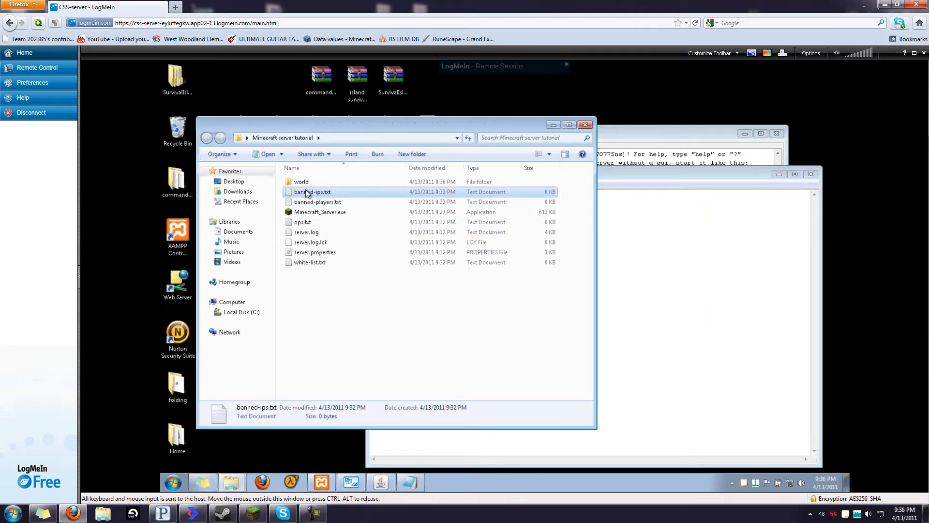
Close the server.properties Notepad window and return to the running server console
click(745, 406)
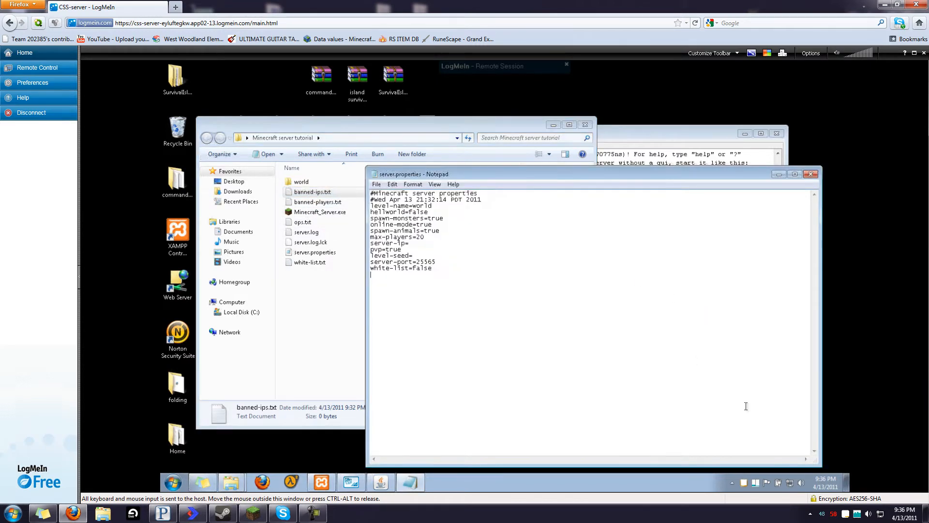
click(811, 173)
click(529, 323)
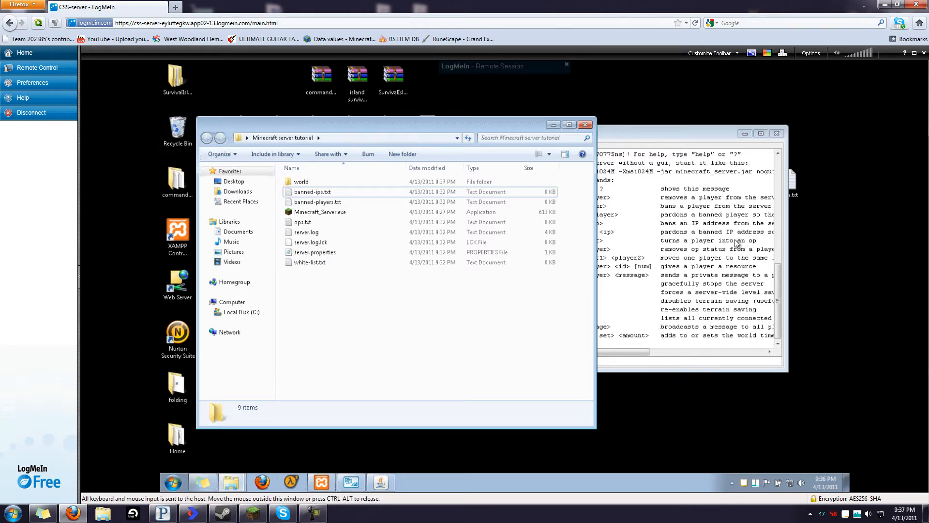
drag(777, 296, 770, 176)
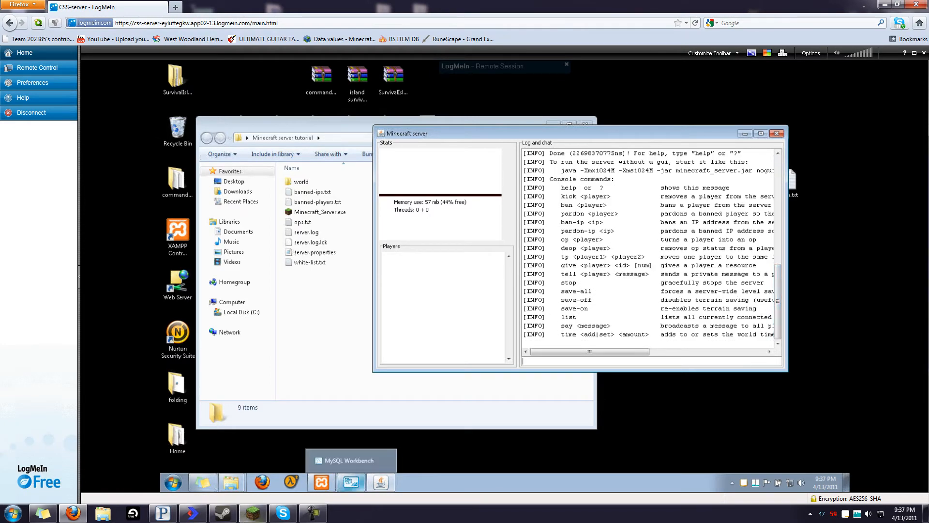
Switch to Minecraft and connect through Multiplayer to the server at 192.168.1.20
click(249, 516)
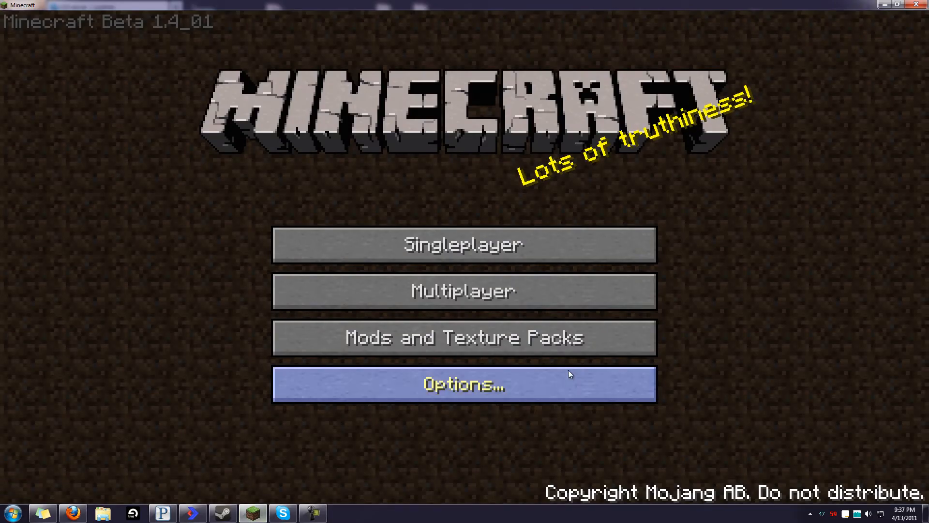
click(582, 291)
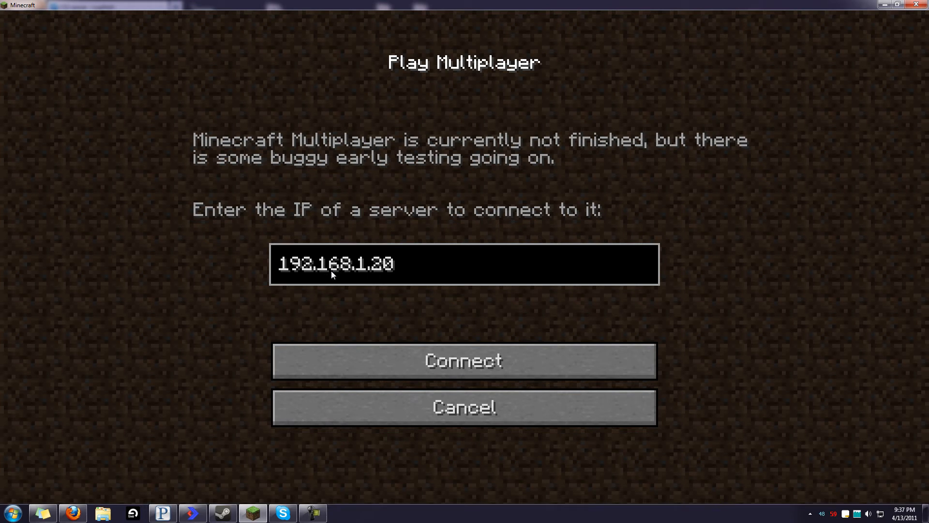
click(461, 352)
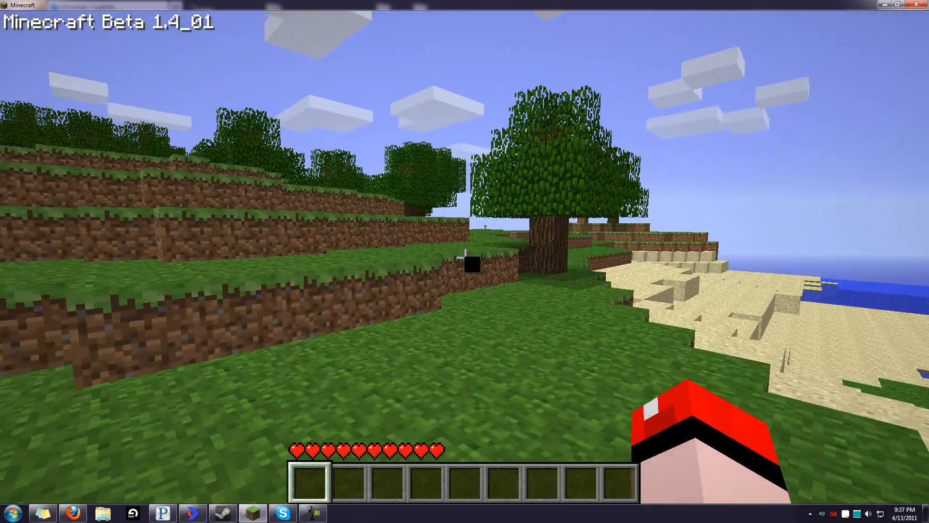
Walk up the grass ledges, dig out a dirt block and collect it
key(w)
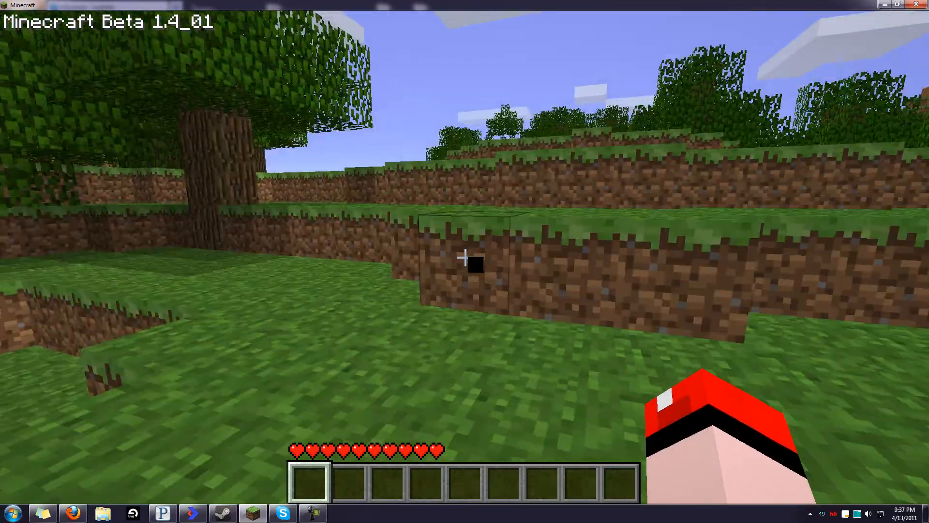
key(w)
key(space)
key(w)
key(space)
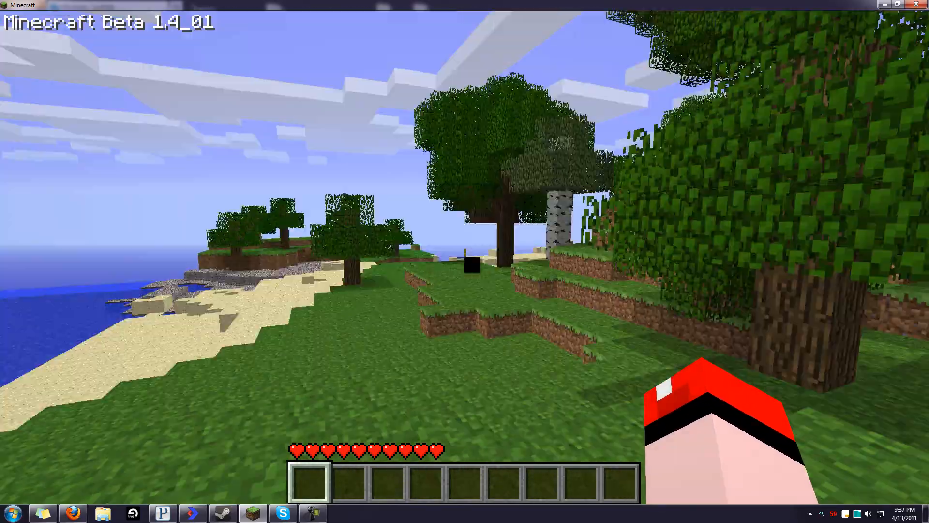
key(a)
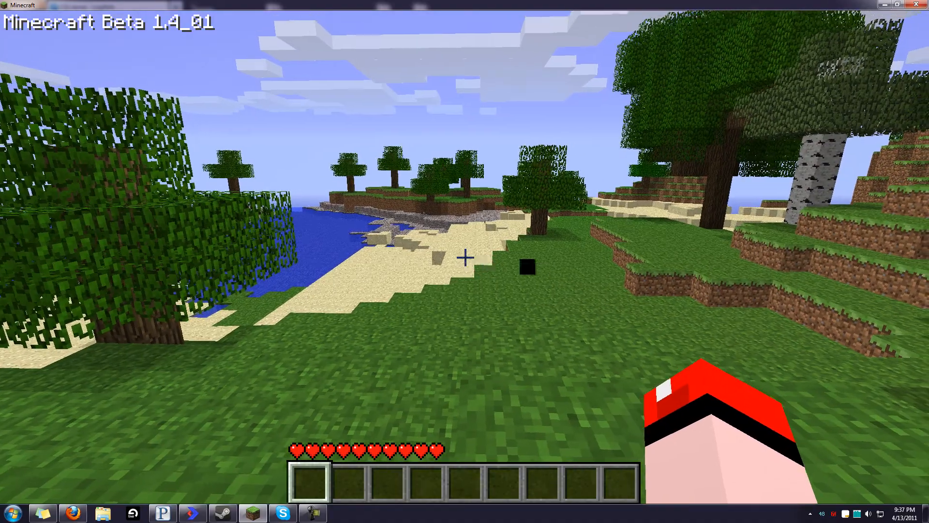
drag(464, 261, 471, 265)
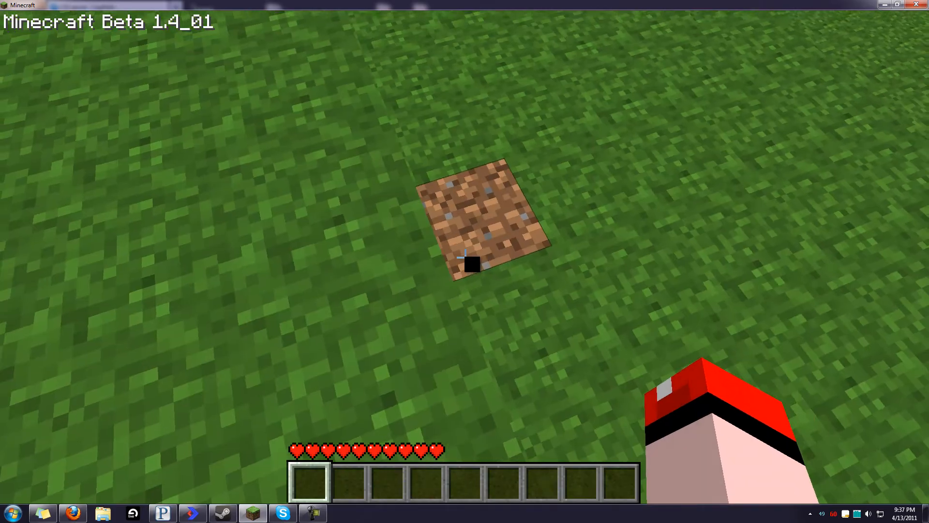
key(w)
key(space)
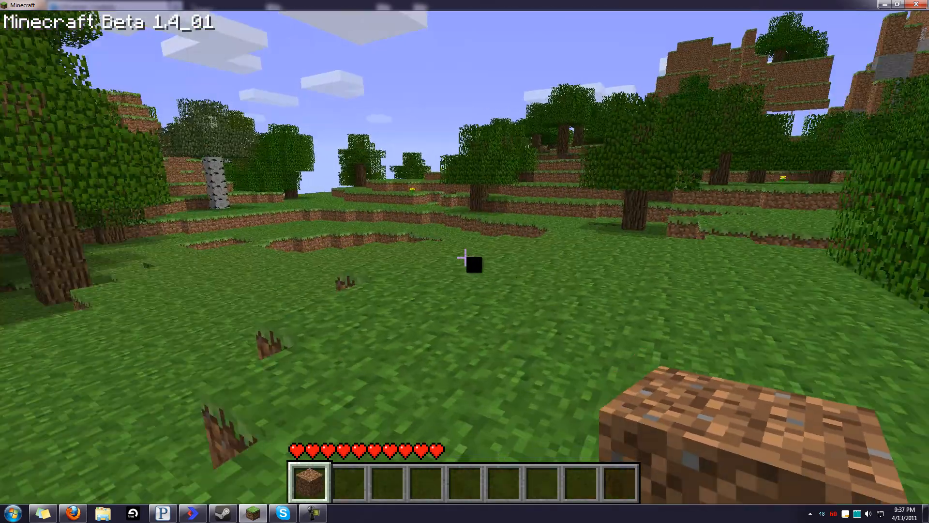
key(w)
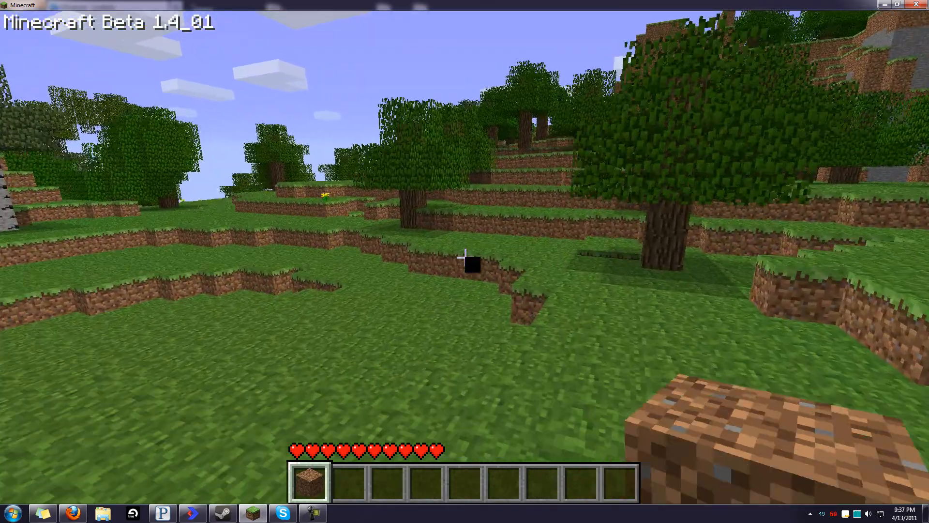
Place the dirt block back on the grass, then pause and disconnect from the server
right_click(472, 265)
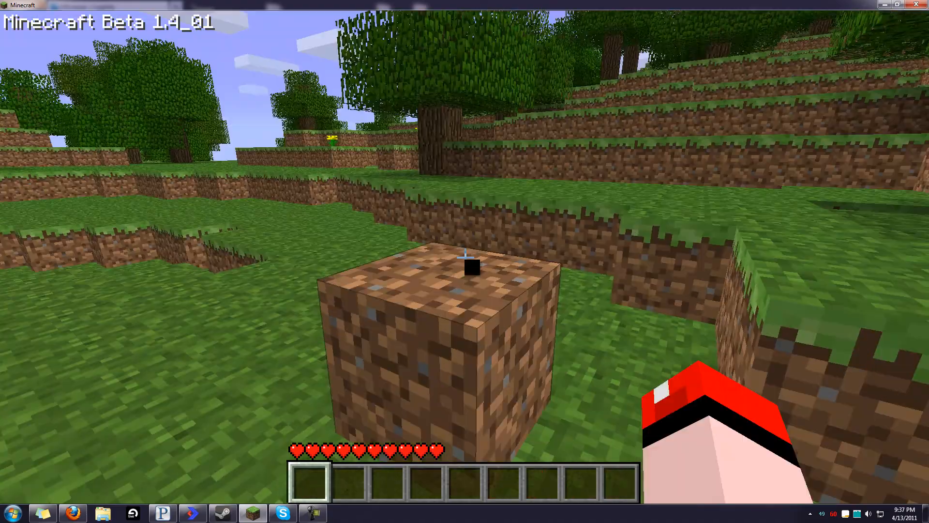
key(w)
key(space)
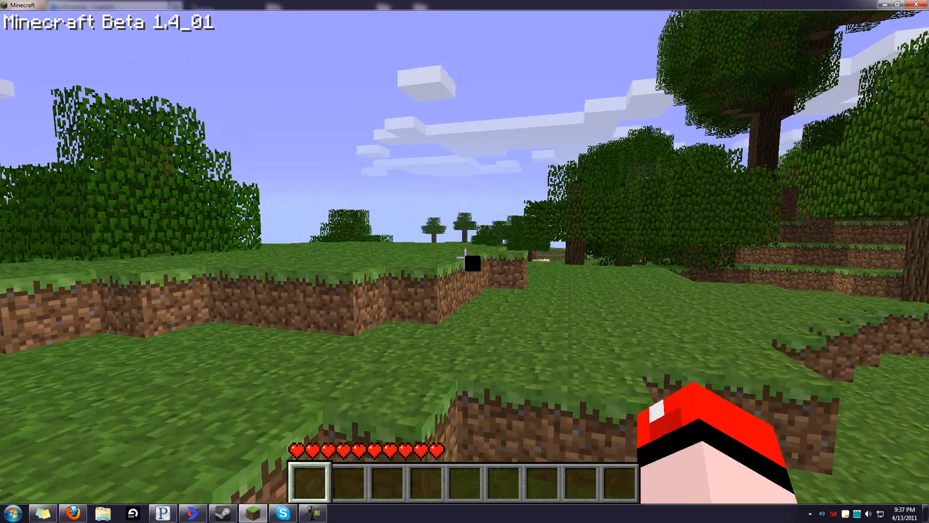
key(w)
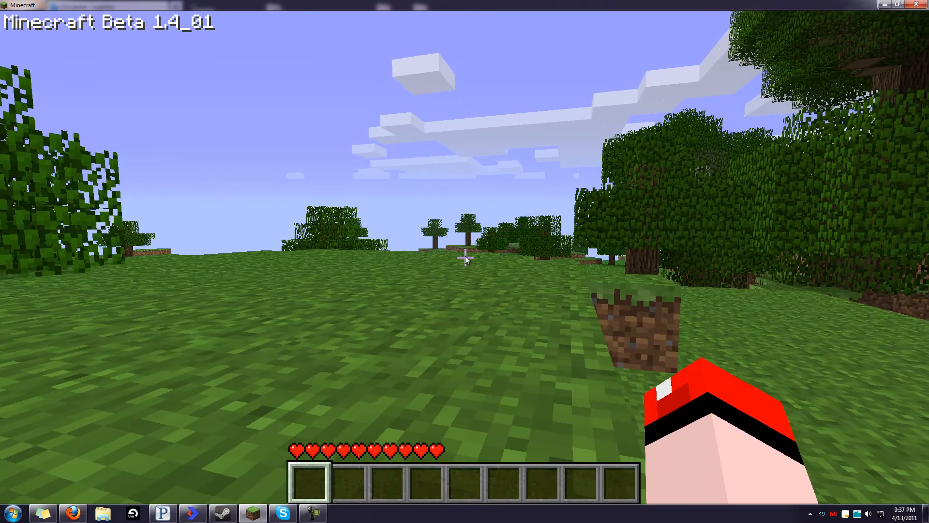
key(Escape)
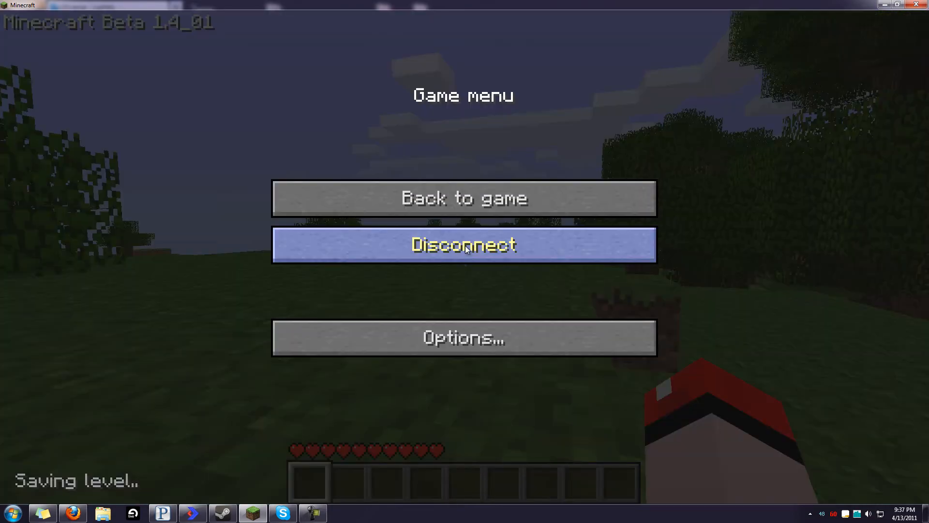
click(465, 245)
Minimize Minecraft, check the server window, and open a blank new Firefox tab
click(884, 5)
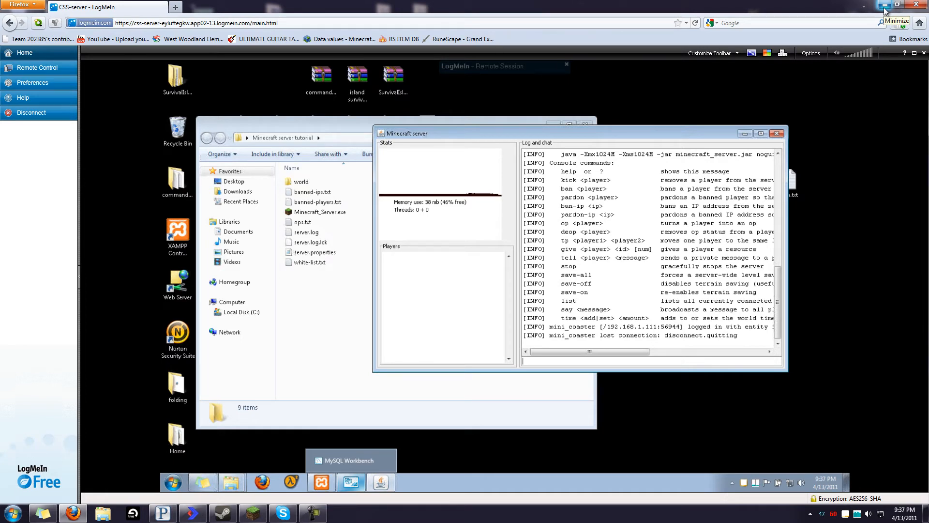
click(339, 337)
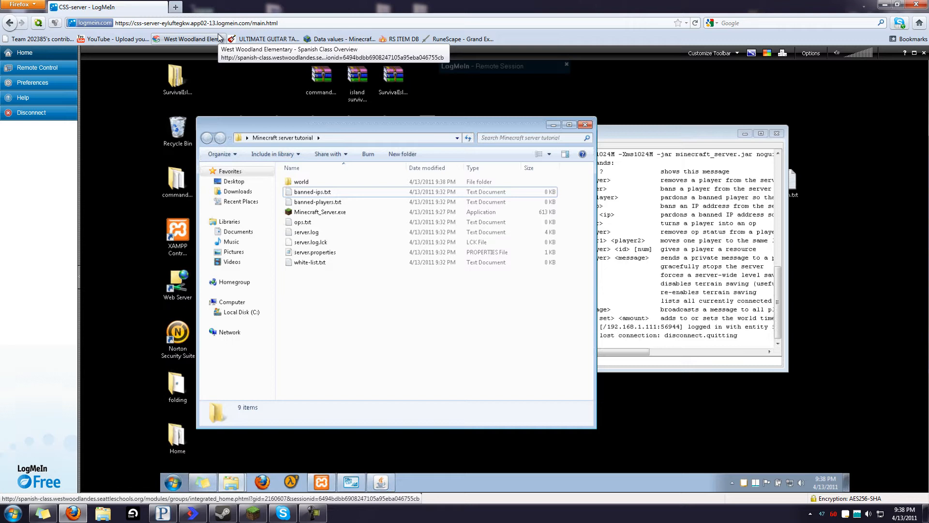
click(176, 7)
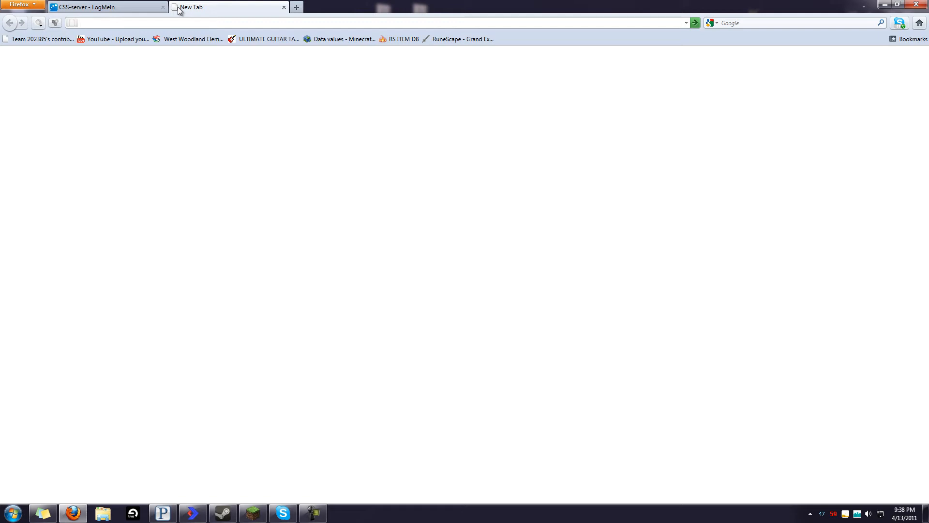
Load the Linksys router admin page at 192.168.1.1
text(192.168.1.1)
key(Return)
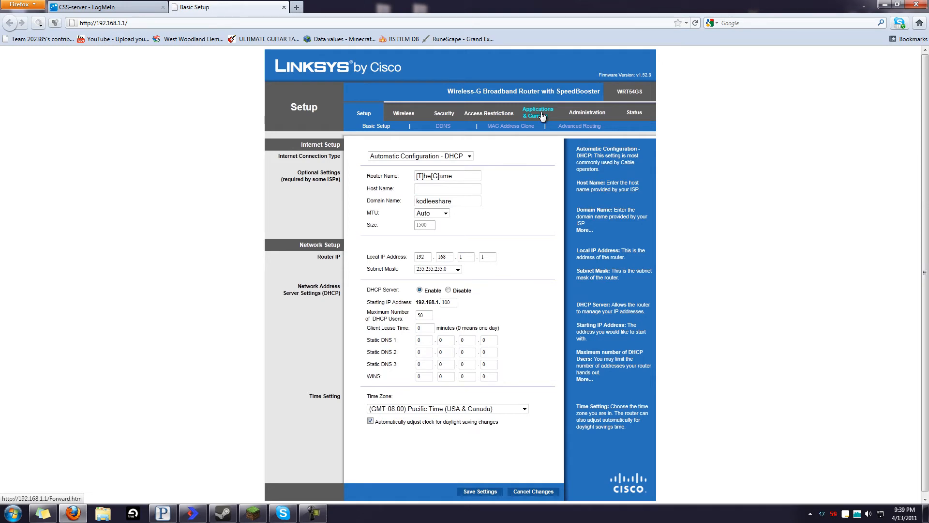
On the router's Port Range Forward page, re-enter the application name MC for the forwarding rule
click(542, 116)
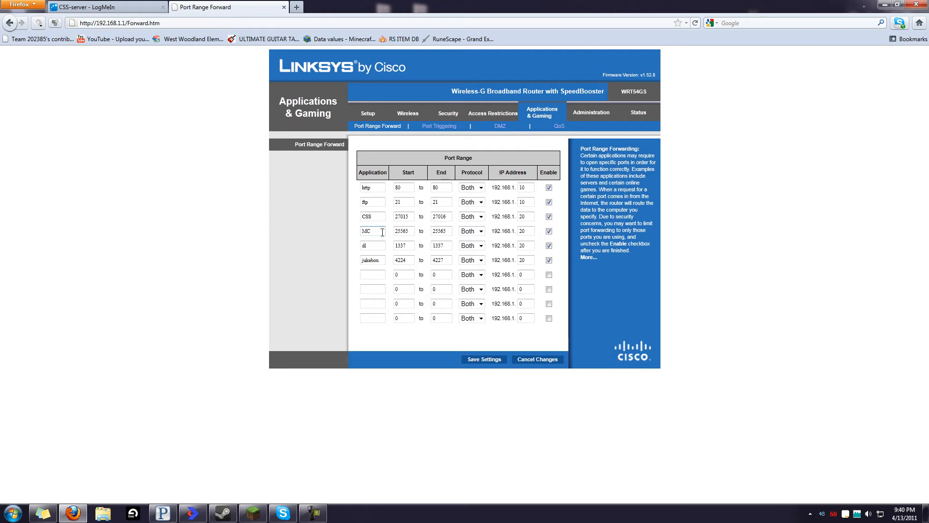
drag(382, 233, 359, 232)
drag(359, 172, 387, 173)
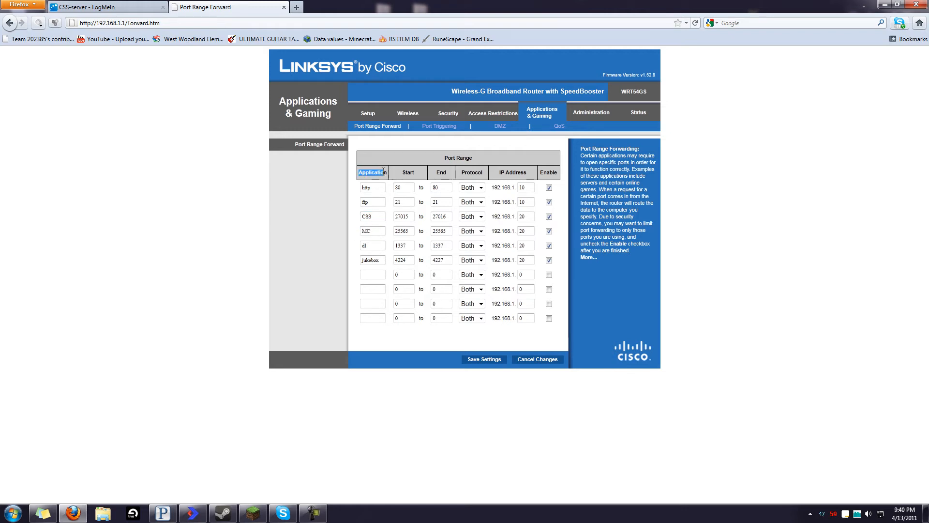
click(379, 232)
double_click(379, 234)
text(gfdfgdfg)
drag(383, 231, 316, 231)
text(MC)
Verify the MC rule's start and end ports are 25565 and save the settings
double_click(444, 231)
click(412, 231)
drag(415, 232, 376, 230)
click(412, 231)
double_click(449, 232)
click(416, 230)
click(495, 361)
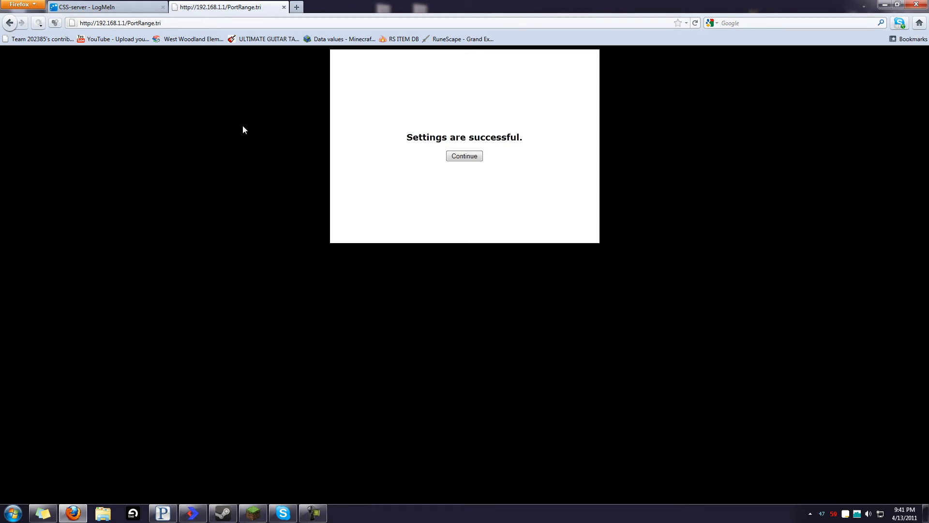
click(468, 158)
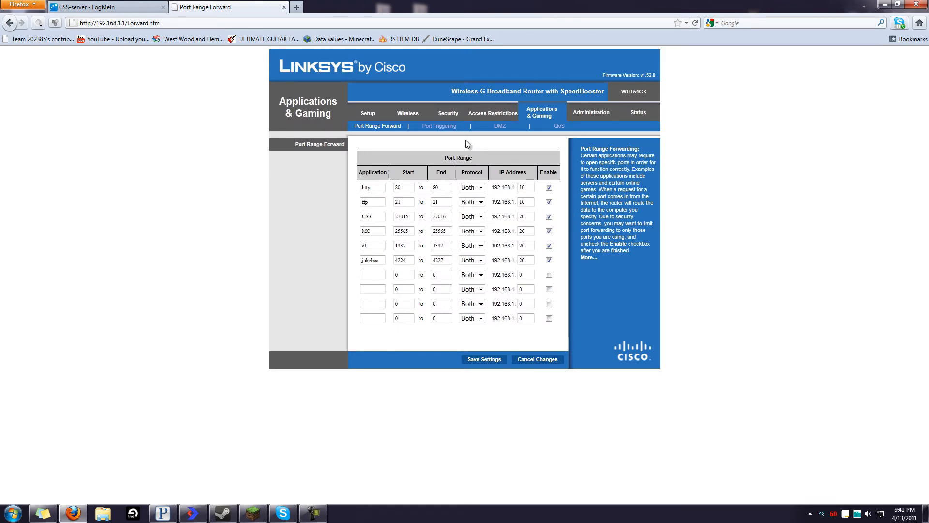
click(637, 116)
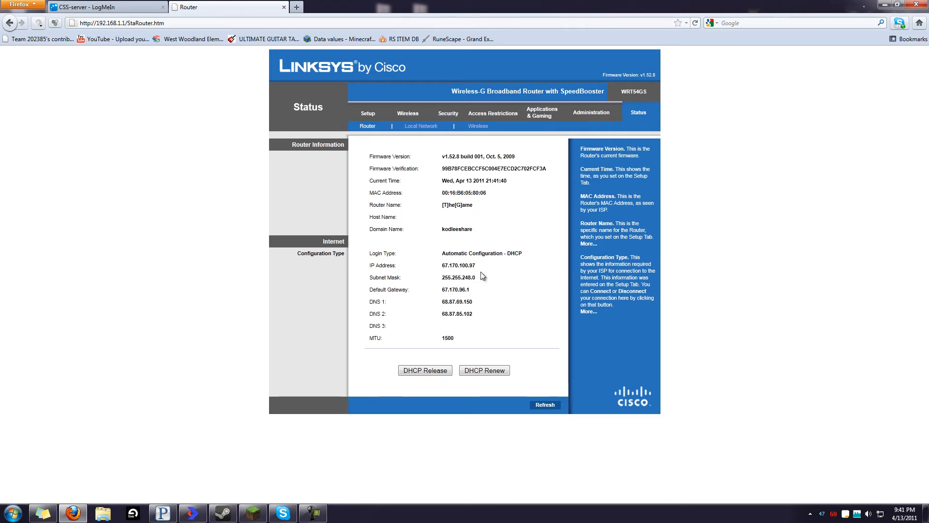
mouse_move(477, 267)
mouse_down()
mouse_move(363, 269)
mouse_move(481, 271)
mouse_up()
click(482, 267)
key(ctrl+t)
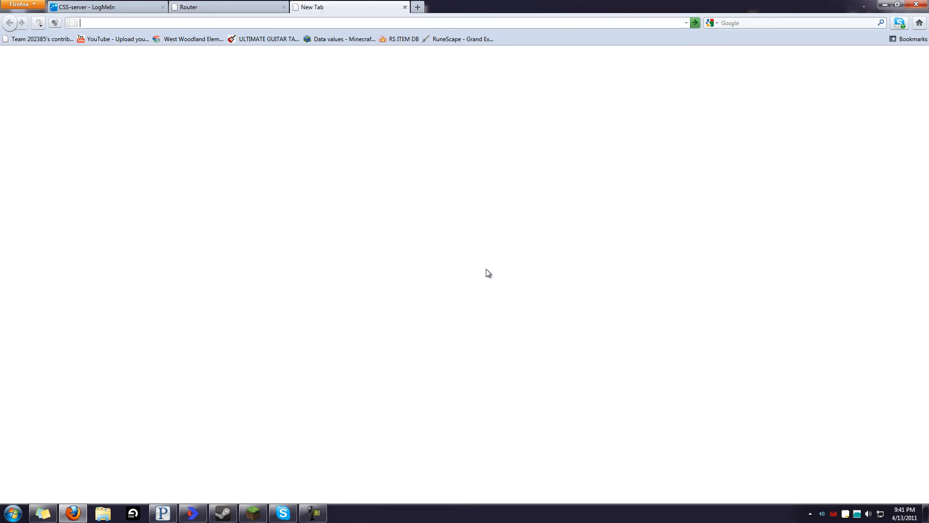
Check whatismyip.com shows 67.170.100.97 and compare it with the router tab's IP address
text(whatismyip)
key(ctrl+Return)
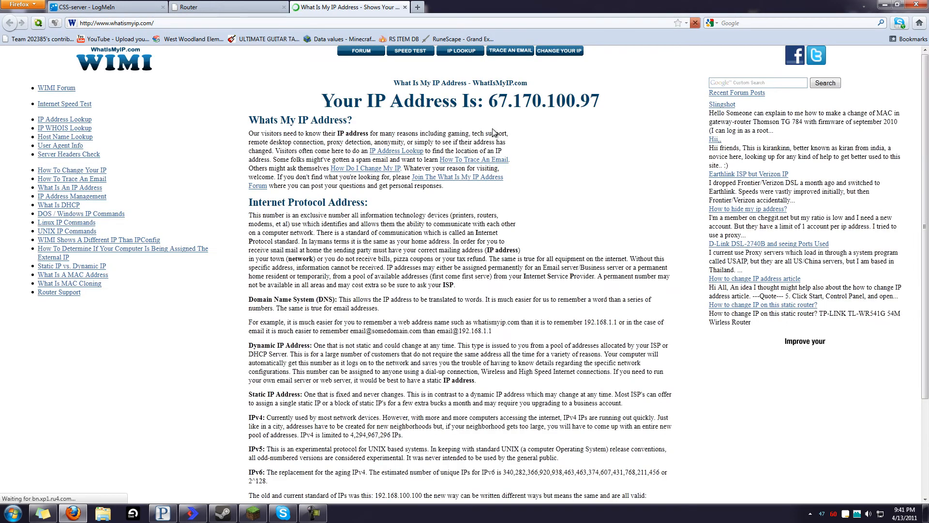
drag(488, 101, 605, 103)
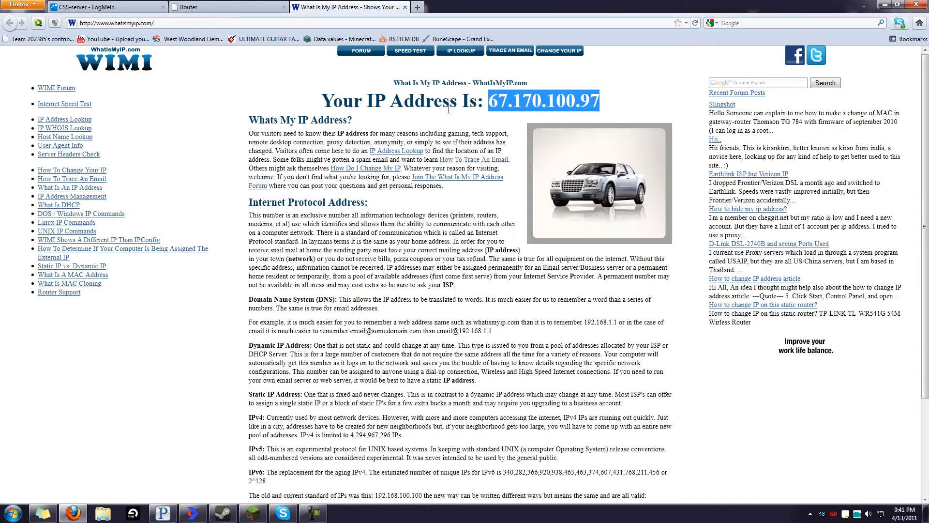
click(623, 110)
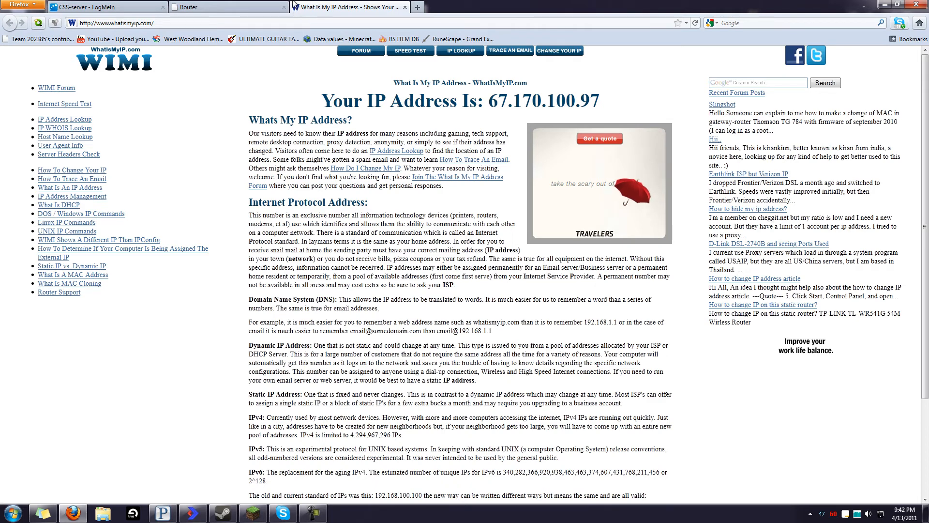
click(249, 7)
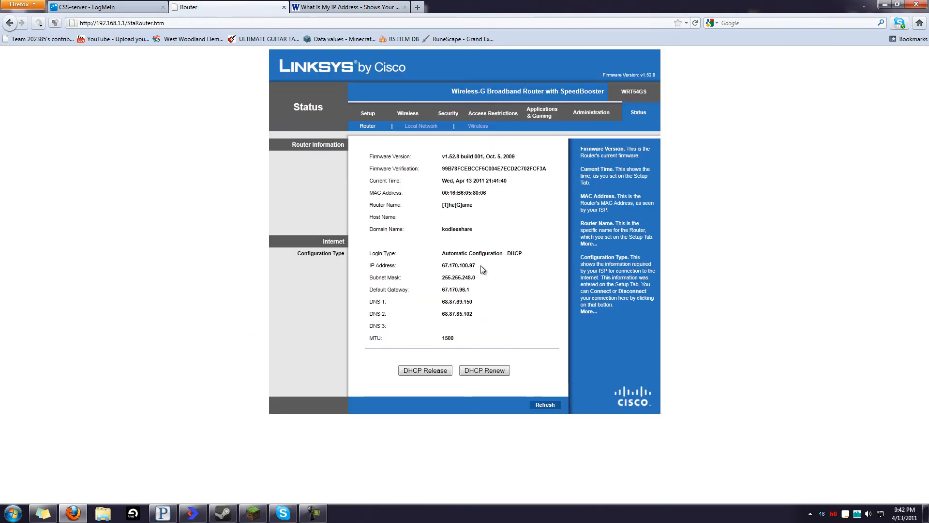
drag(482, 267, 441, 270)
key(ctrl+c)
click(259, 510)
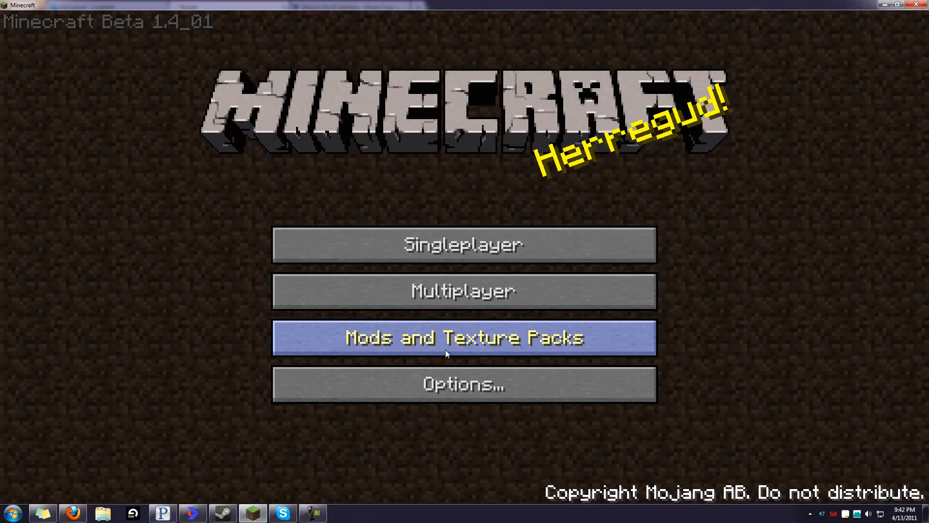
click(435, 290)
key(BackSpace)
key(BackSpace)
key(BackSpace)
key(BackSpace)
key(BackSpace)
key(BackSpace)
key(BackSpace)
key(BackSpace)
key(BackSpace)
key(BackSpace)
key(BackSpace)
key(BackSpace)
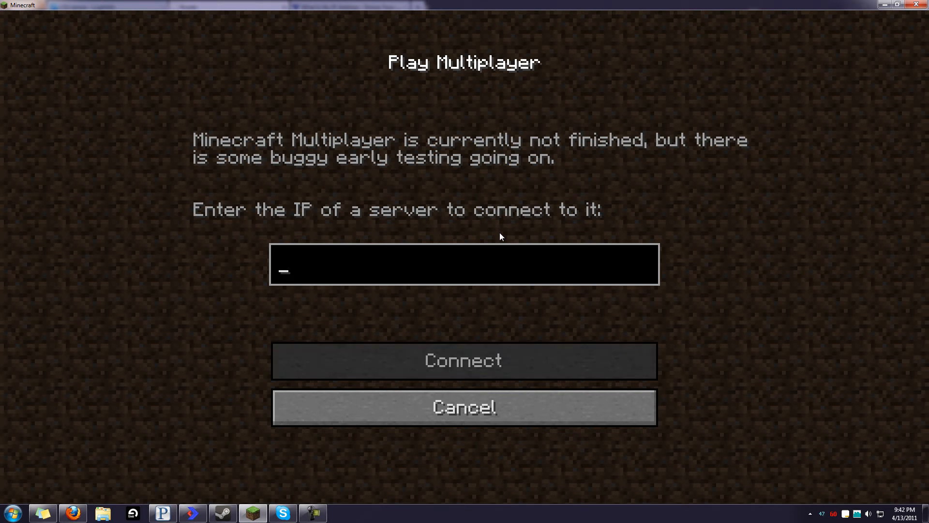
key(ctrl+v)
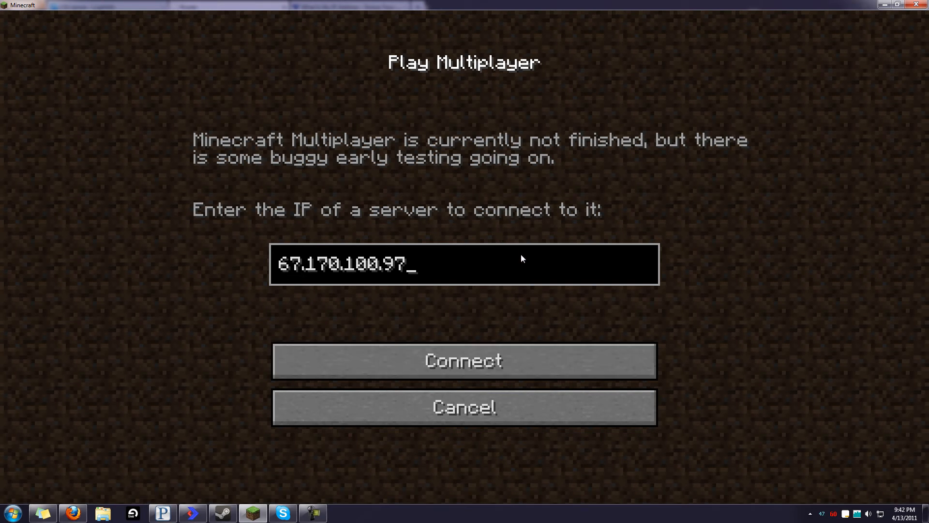
click(490, 358)
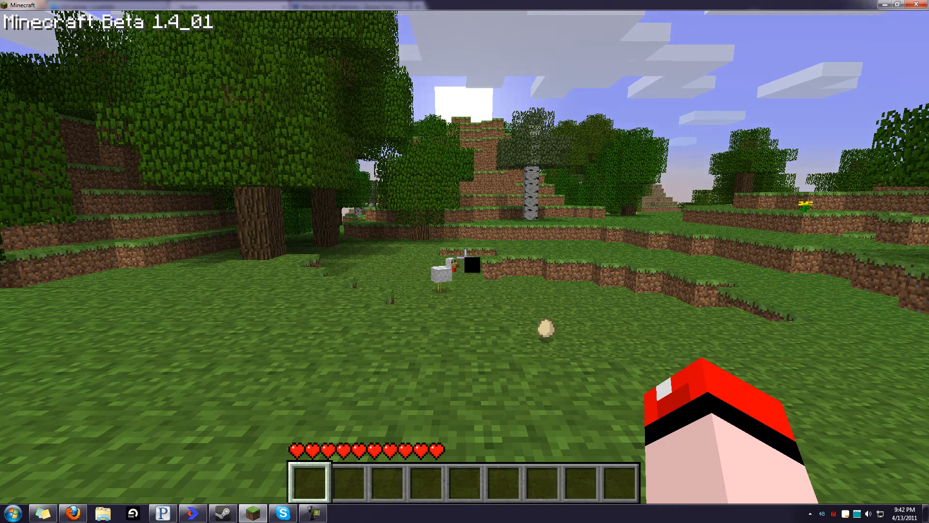
Walk and jump across the server world collecting the egg, then disconnect from the server
key(w)
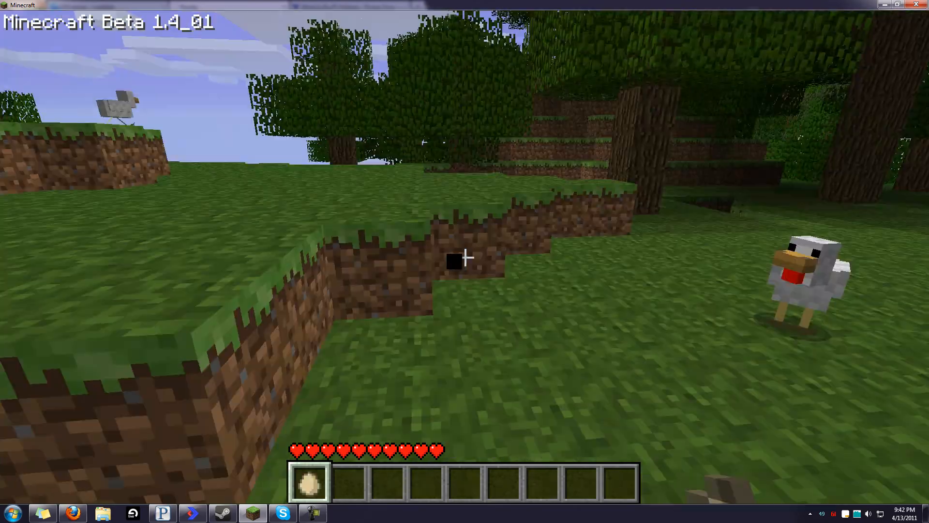
key(w)
key(space)
key(space)
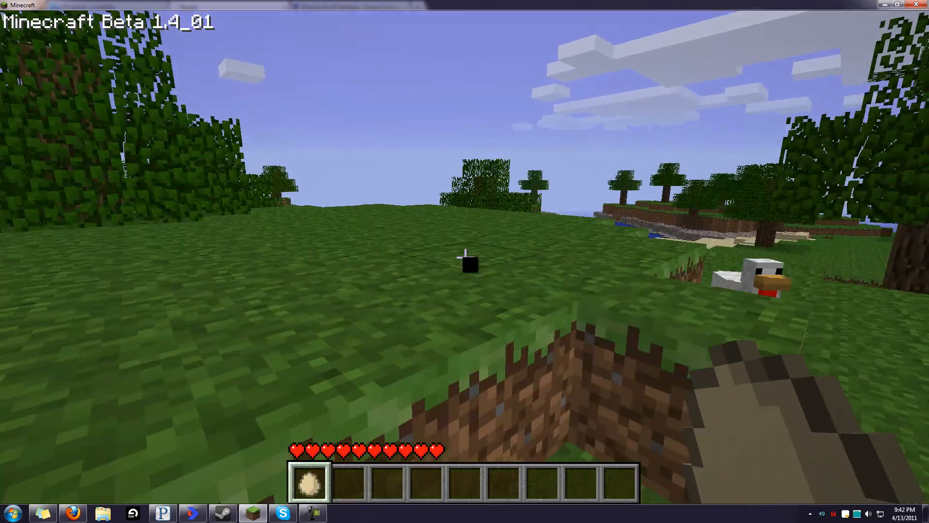
key(w)
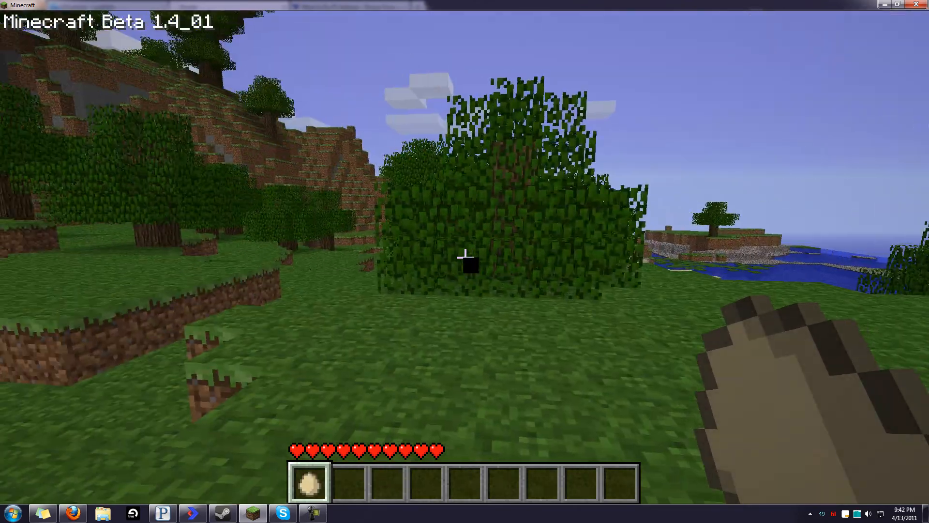
scroll(464, 261, down, 1)
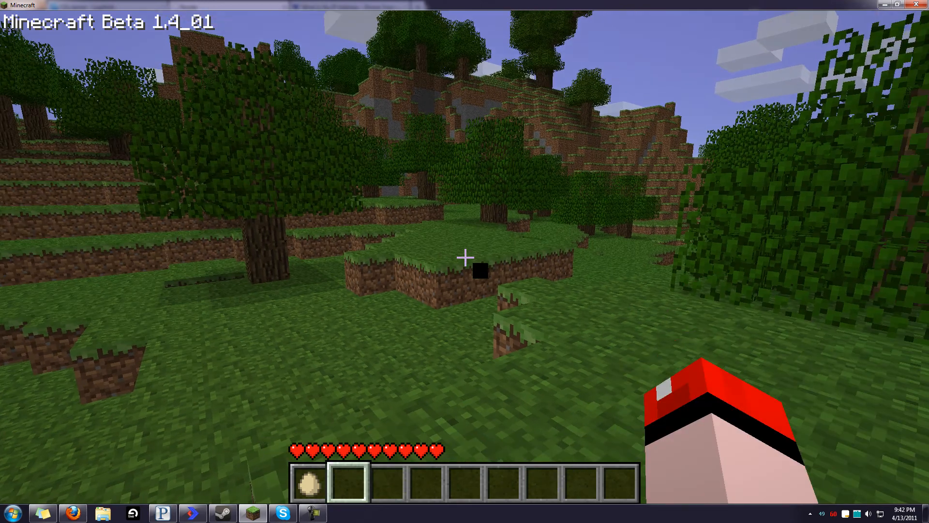
key(Escape)
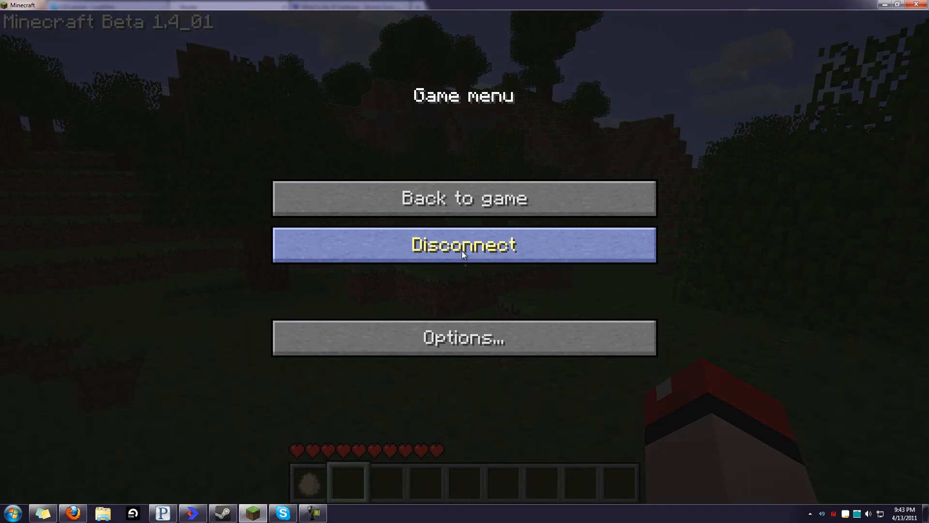
click(462, 250)
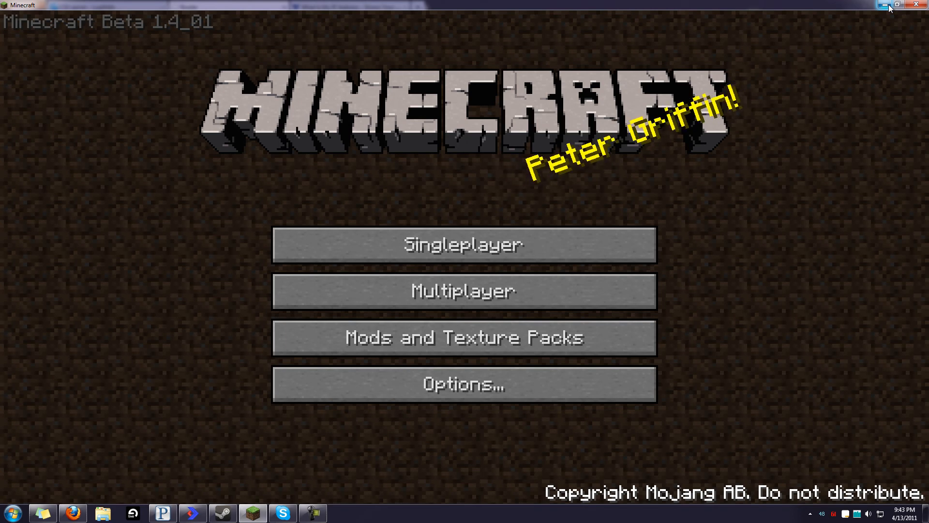
Minimize Minecraft to reveal the router Status page in Firefox
click(889, 7)
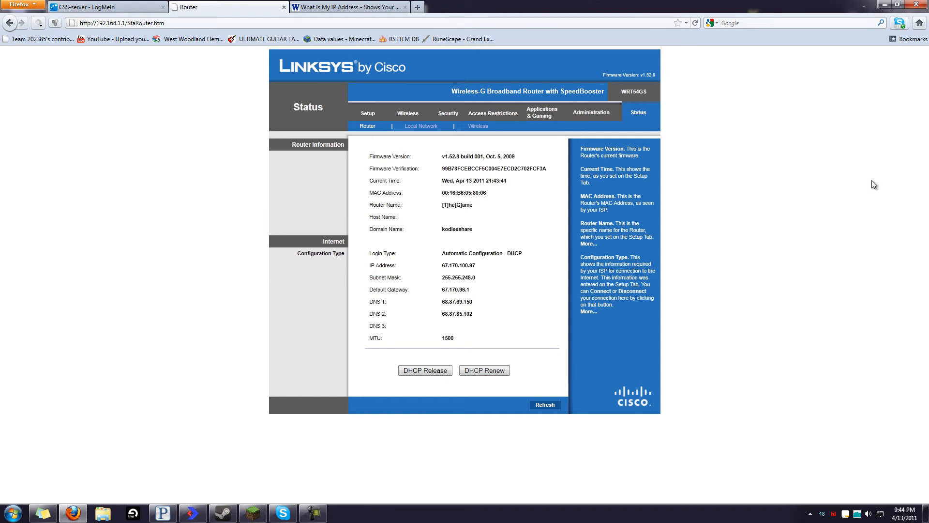
In the LogMeIn session, close the remote Minecraft server console window
click(106, 7)
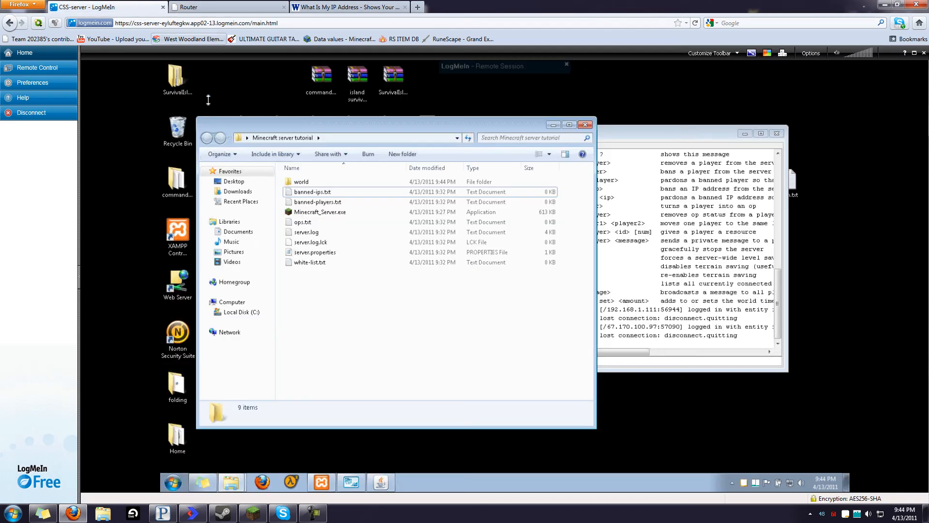
click(729, 341)
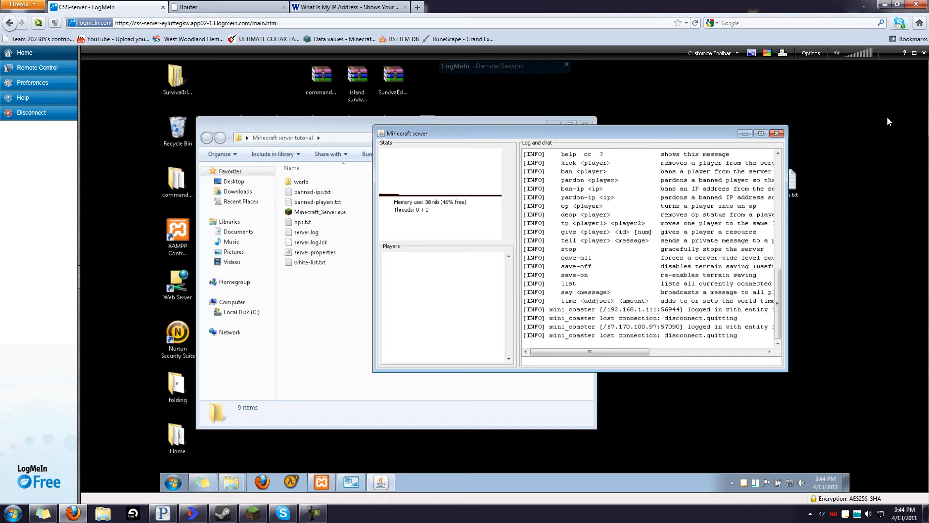
click(774, 134)
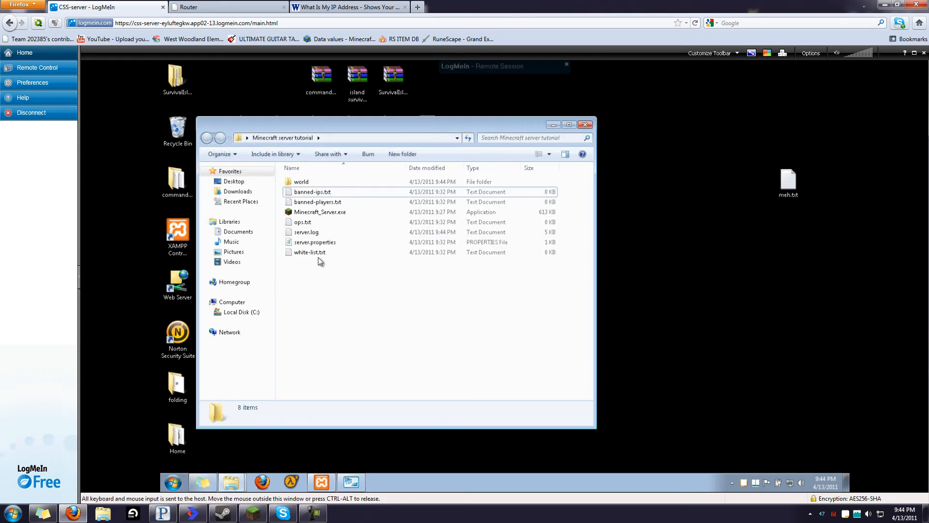
Change server-port from 25565 to 25560 in server.properties, save, and relaunch Minecraft_Server.exe
double_click(314, 242)
click(444, 262)
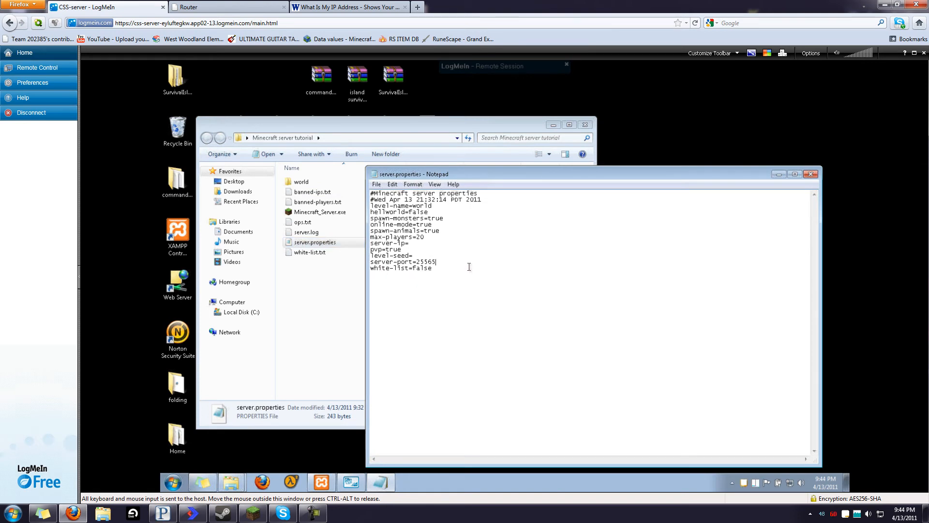
key(BackSpace)
text(0)
key(ctrl+s)
click(810, 175)
click(465, 321)
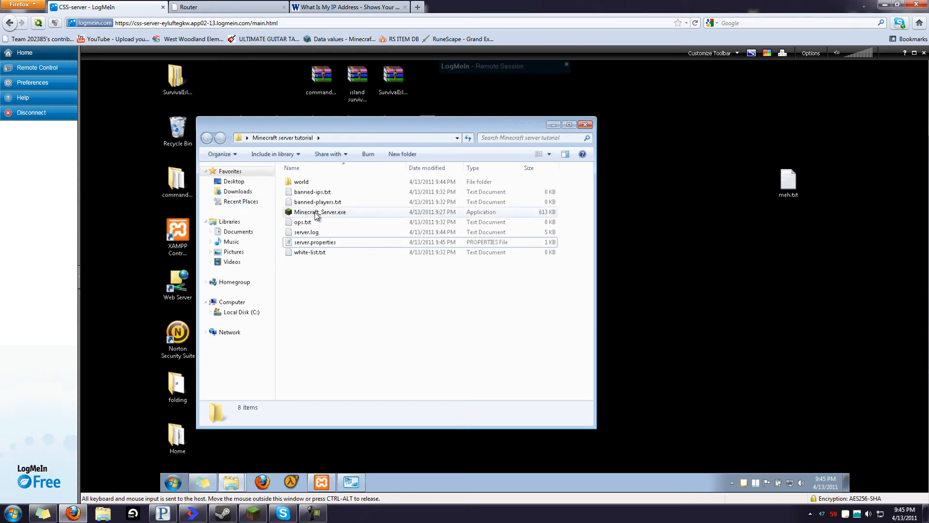
double_click(315, 213)
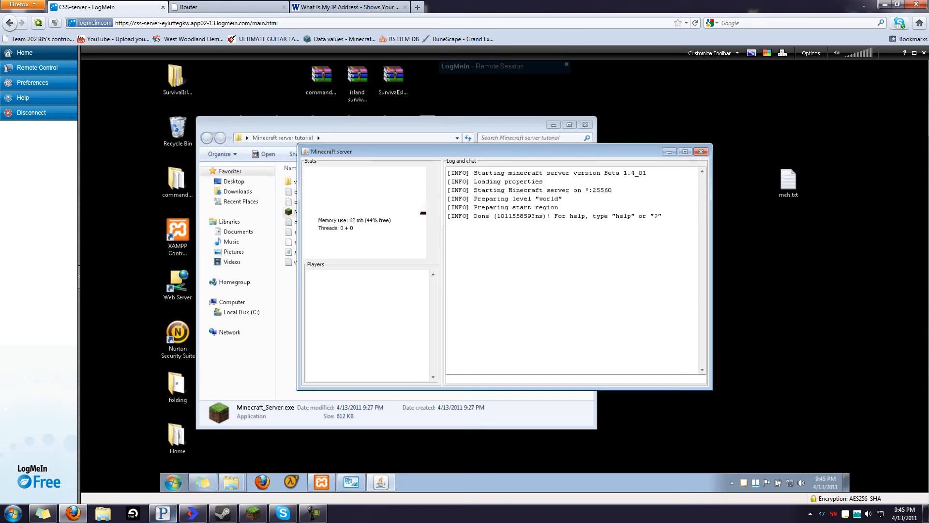
In Minecraft Multiplayer, connect to the local server at 192.168.1.20:25560
click(262, 515)
click(550, 289)
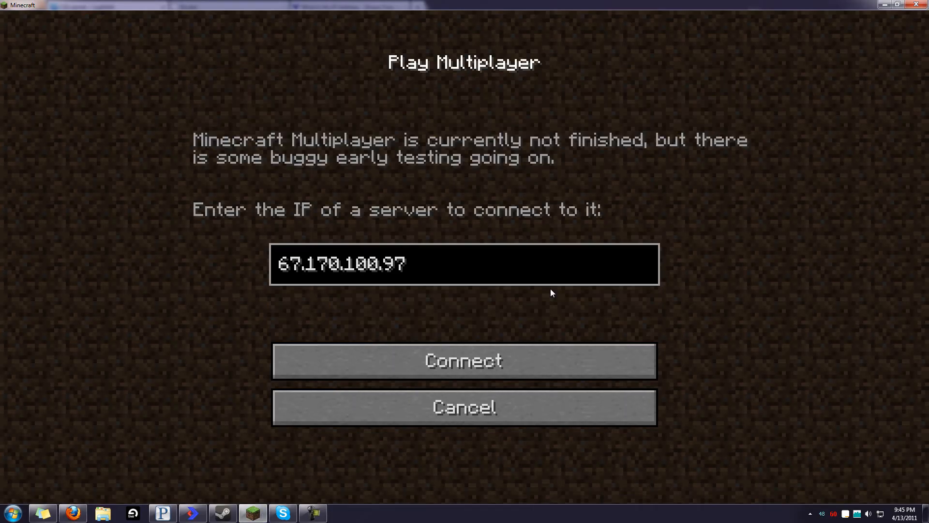
key(BackSpace)
key(BackSpace)
key(BackSpace)
key(BackSpace)
key(BackSpace)
key(BackSpace)
key(BackSpace)
key(BackSpace)
key(BackSpace)
key(BackSpace)
key(BackSpace)
key(BackSpace)
key(BackSpace)
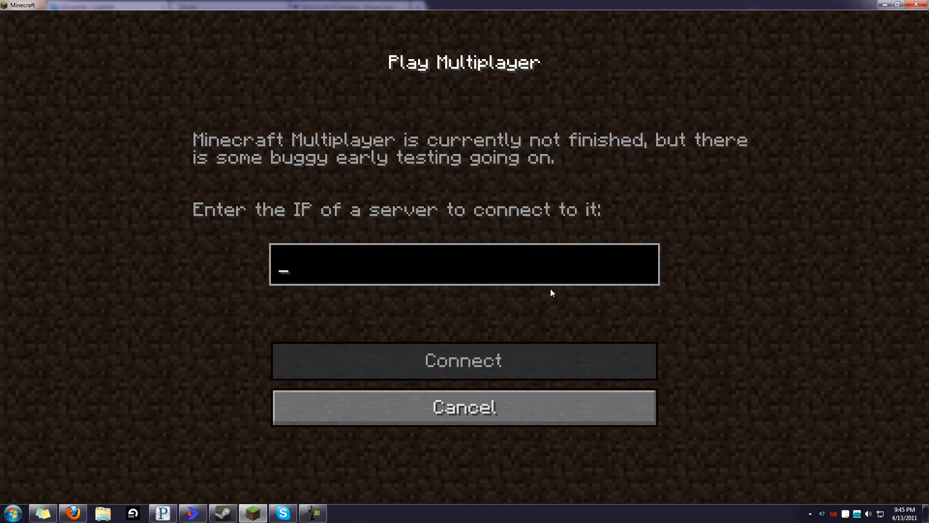
text(192.168.1.2-)
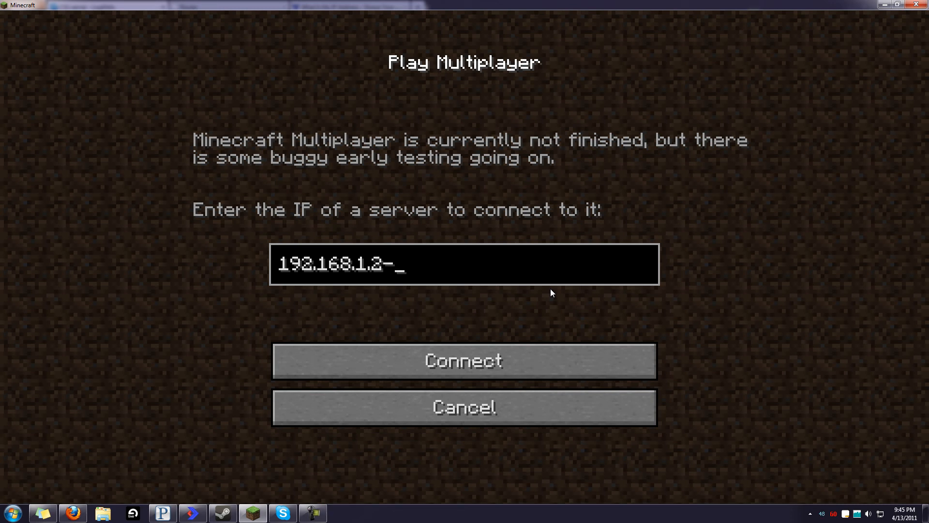
key(BackSpace)
text(0:25560)
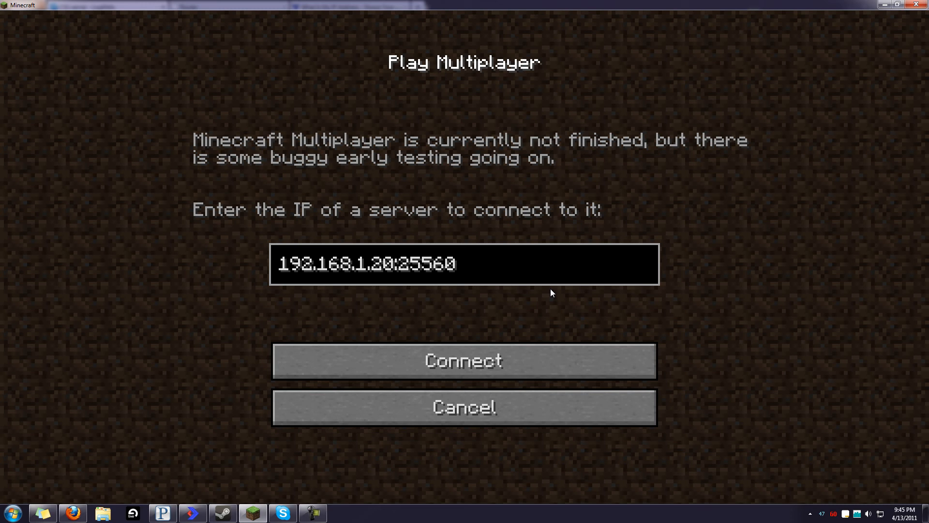
click(519, 354)
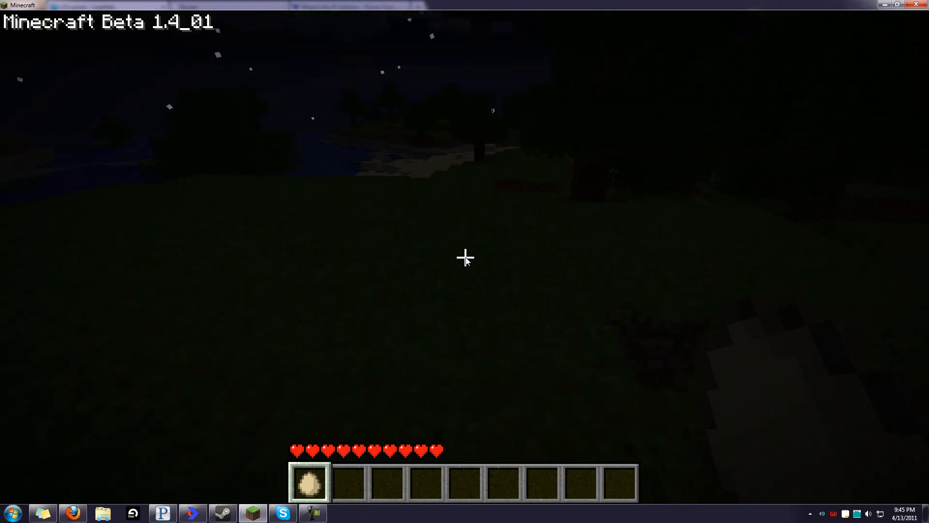
Disconnect from the world and switch to the remote desktop session
key(Escape)
click(536, 239)
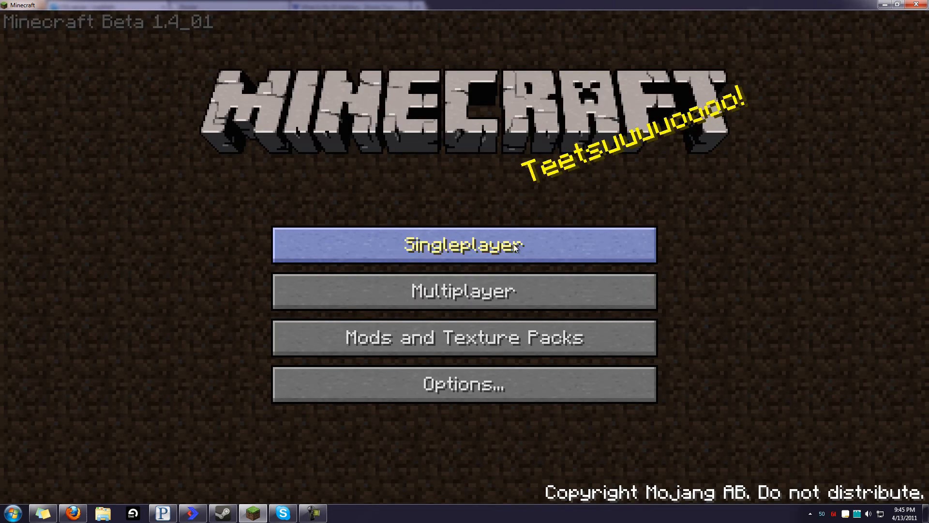
key(alt+Tab)
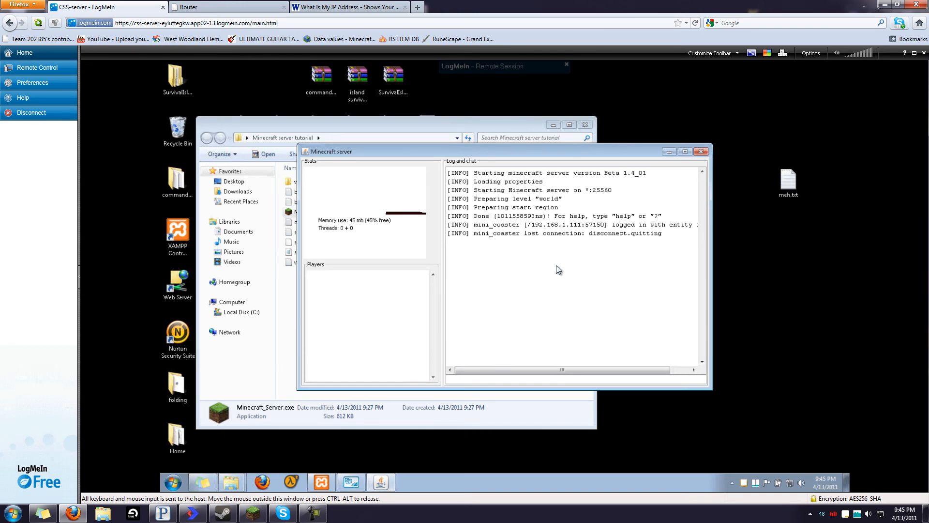
Close the server console, then set server-port back to 25565 in server.properties and save
click(700, 151)
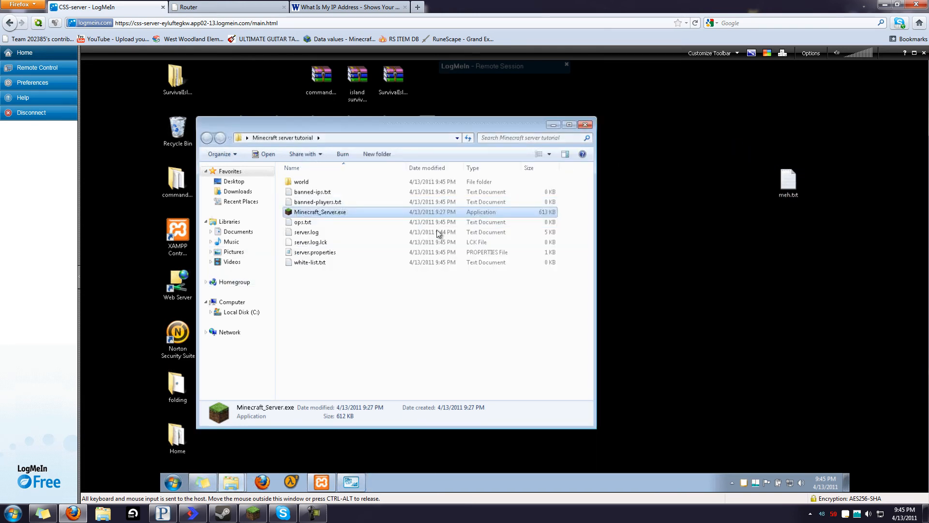
double_click(334, 242)
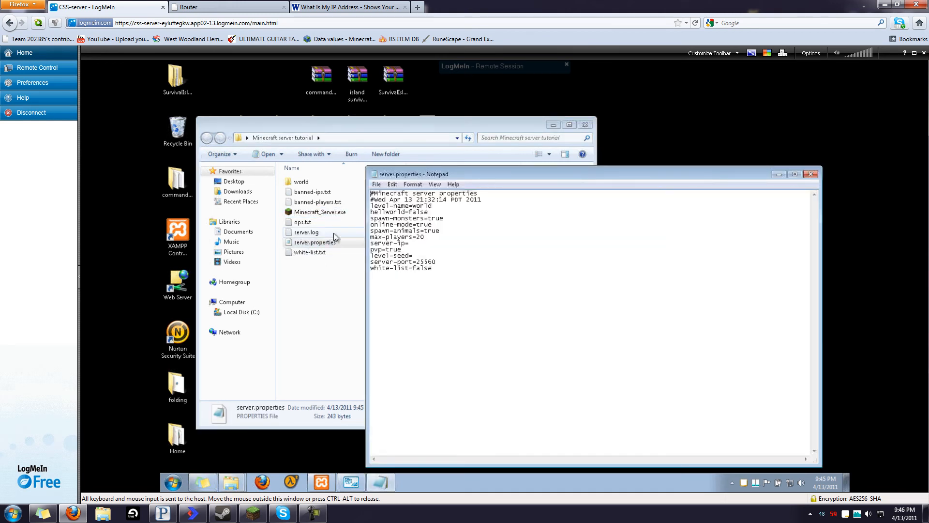
click(446, 261)
key(BackSpace)
text(5)
key(ctrl+s)
click(810, 174)
click(349, 354)
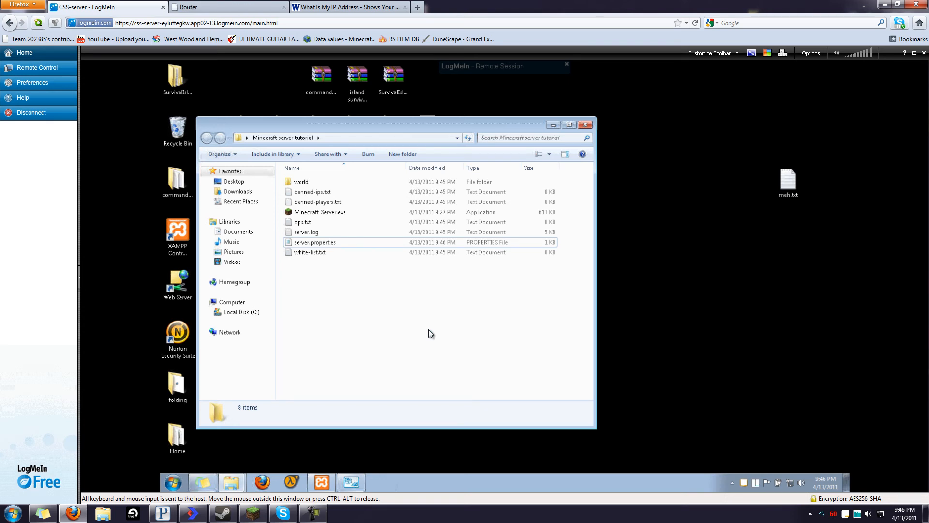
click(417, 7)
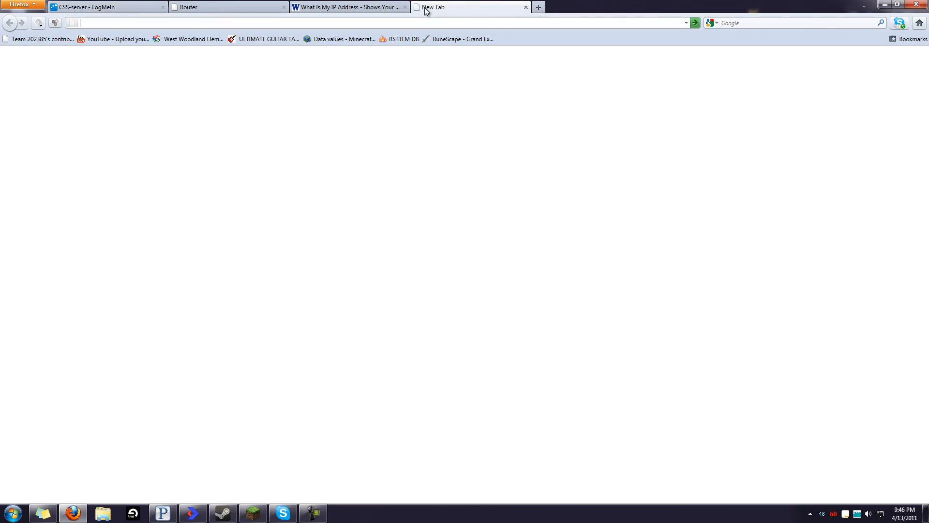
text(kodleeshare.net)
key(Return)
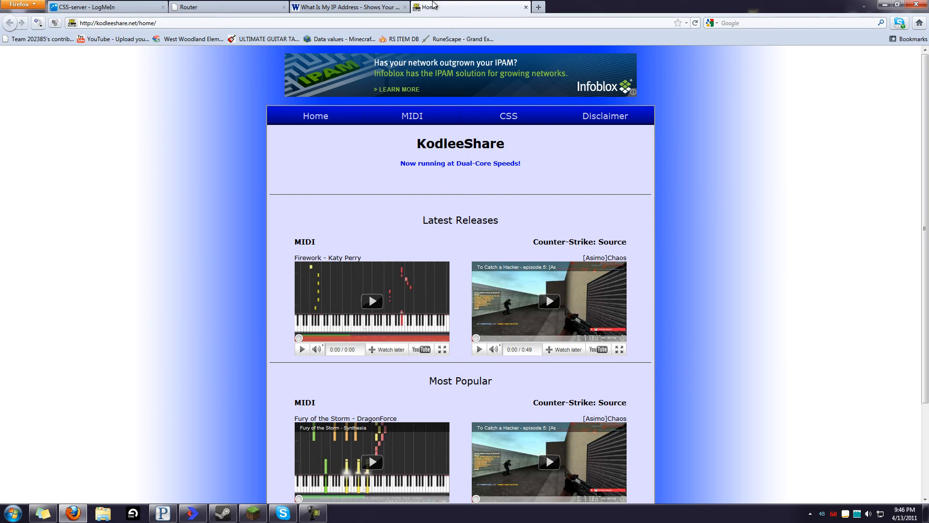
scroll(713, 245, down, 5)
scroll(713, 245, up, 5)
click(346, 7)
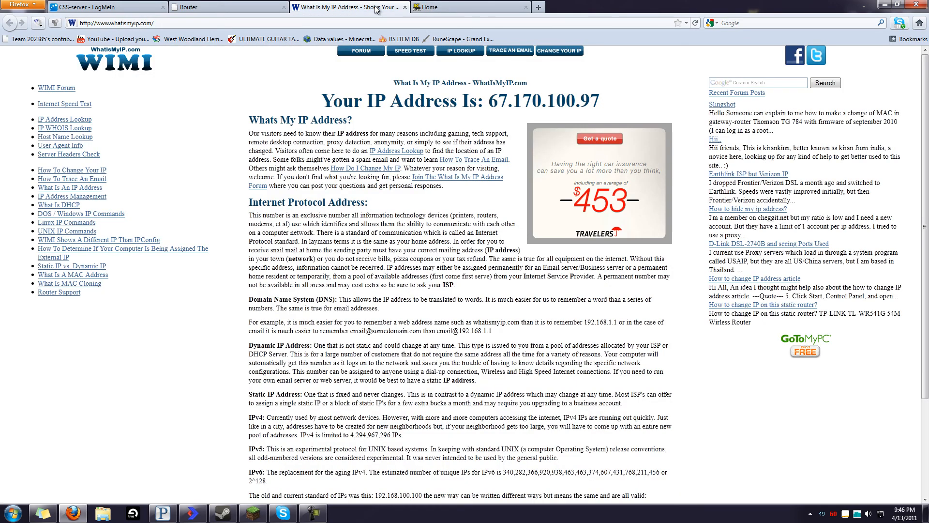
click(216, 7)
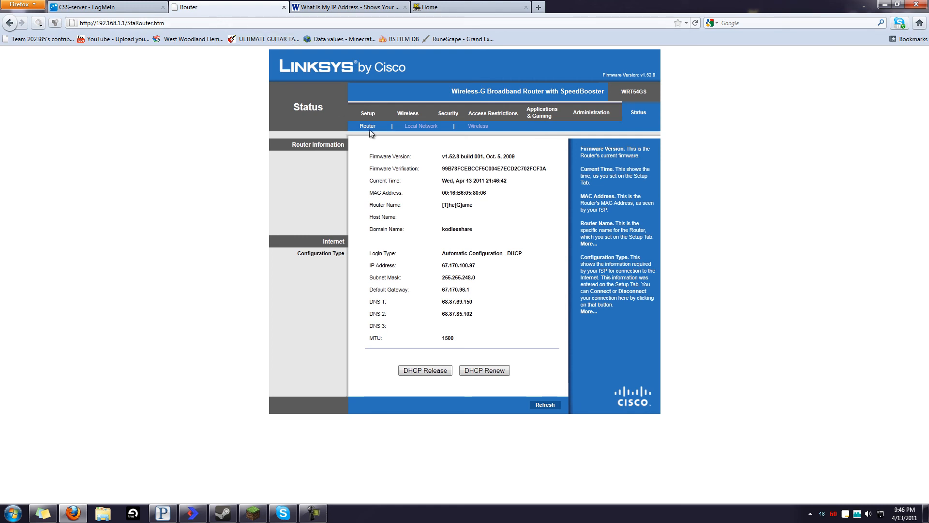
Glance at Minecraft, recheck the KodleeShare home page and router status, then bring Minecraft forward
click(253, 512)
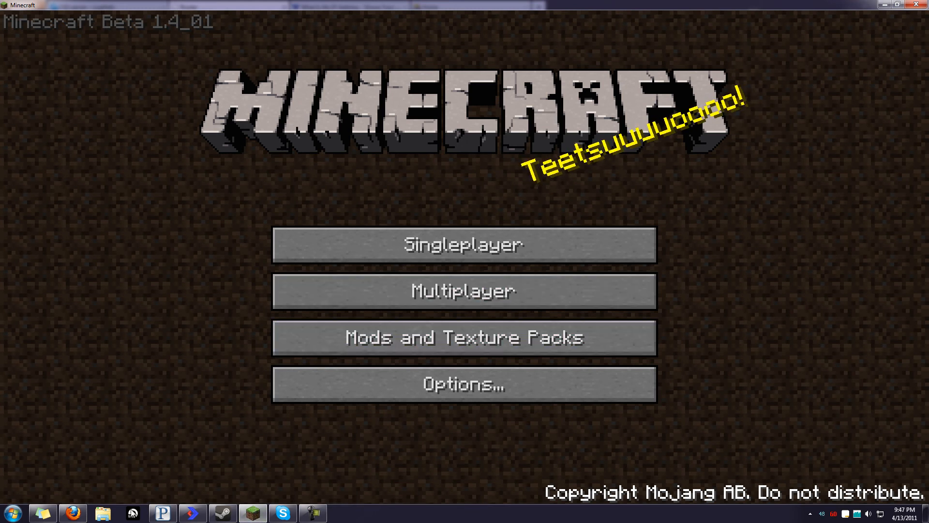
click(73, 513)
click(500, 6)
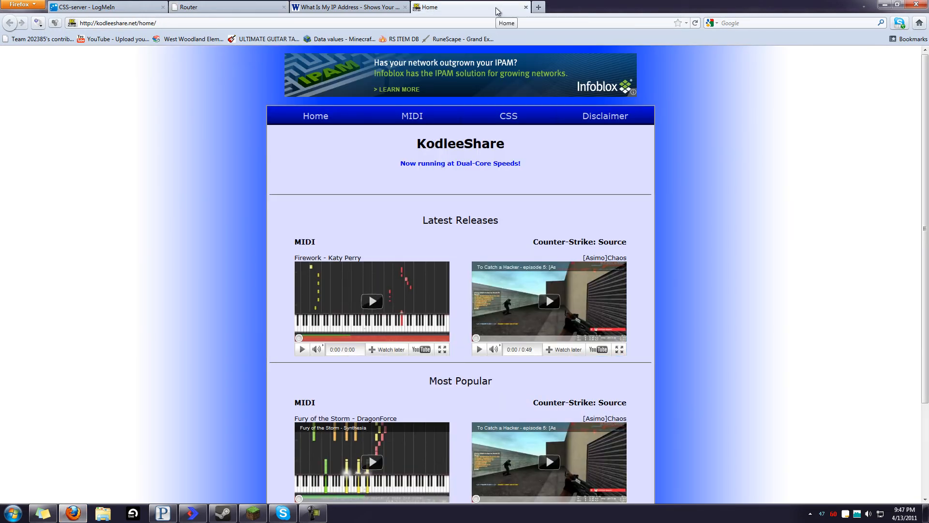
click(272, 9)
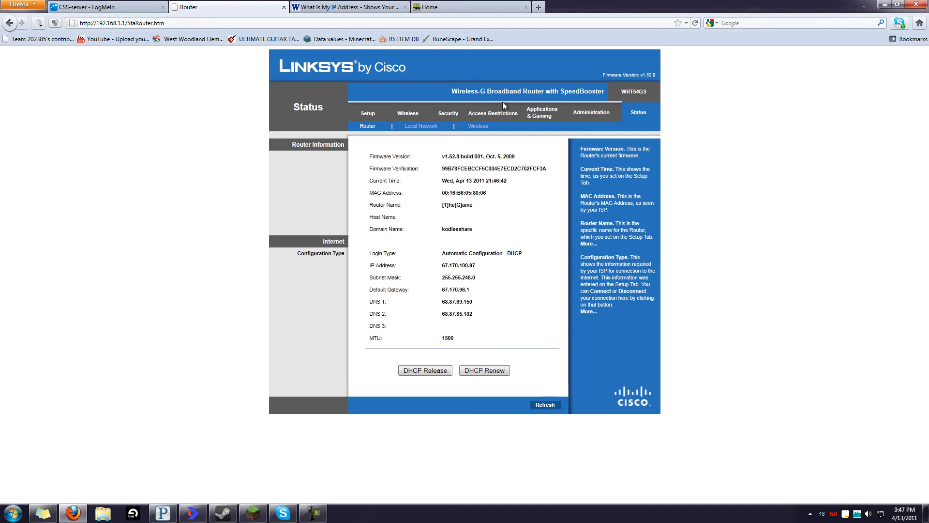
click(253, 511)
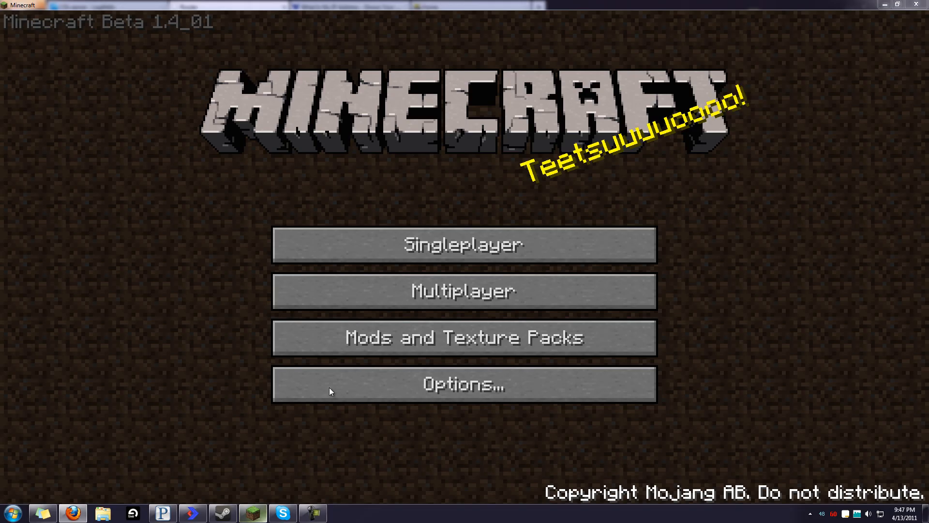
In Multiplayer, replace the old local address with kodleeshare.net and try connecting
click(478, 301)
key(BackSpace)
key(BackSpace)
key(BackSpace)
key(BackSpace)
key(BackSpace)
key(BackSpace)
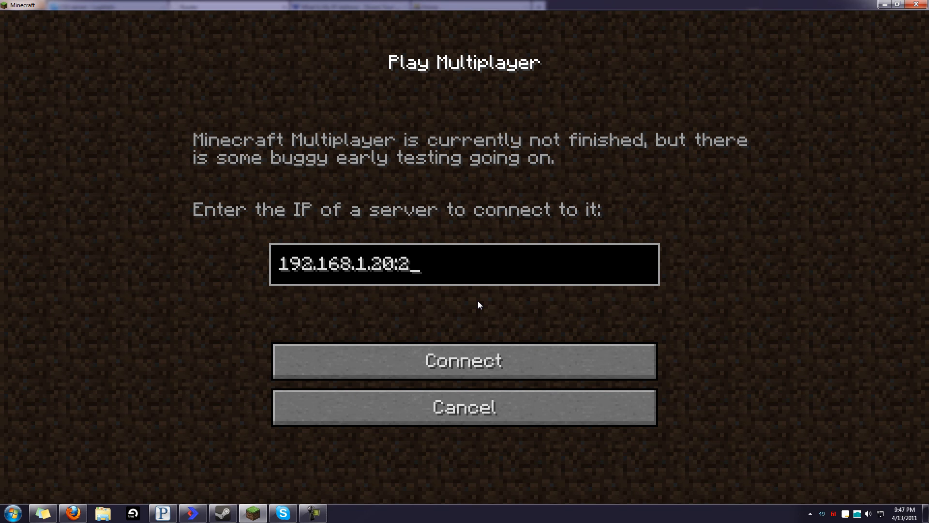
key(BackSpace)
key(BackSpace)
key(BackSpace)
key(BackSpace)
key(BackSpace)
key(BackSpace)
key(BackSpace)
key(BackSpace)
key(BackSpace)
key(BackSpace)
key(BackSpace)
key(BackSpace)
text(kod)
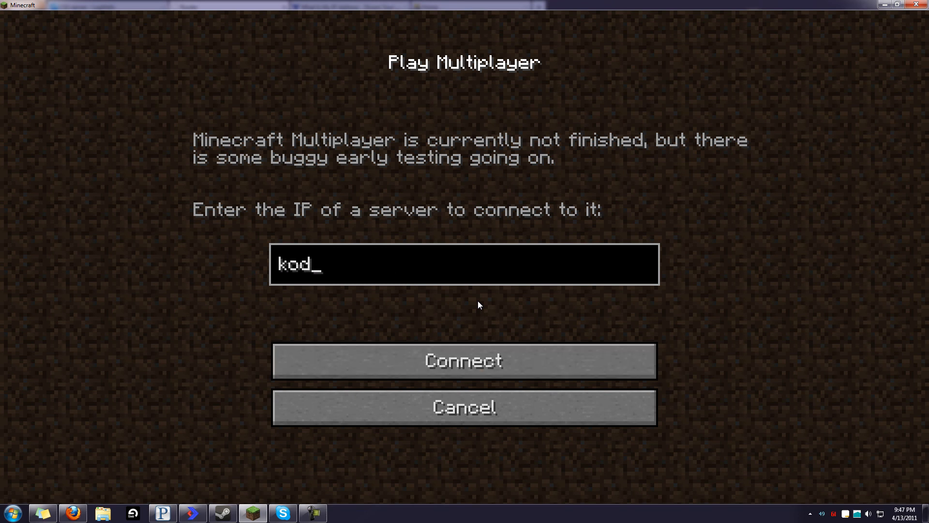
text(leeshare.net)
key(Return)
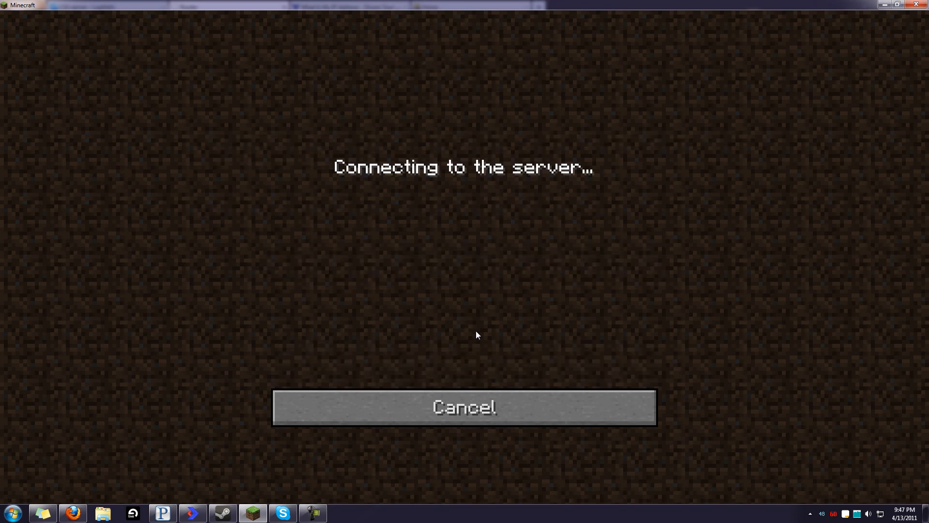
Cancel the connection attempt and return to the LogMeIn remote desktop in Firefox
click(485, 419)
key(alt+Tab)
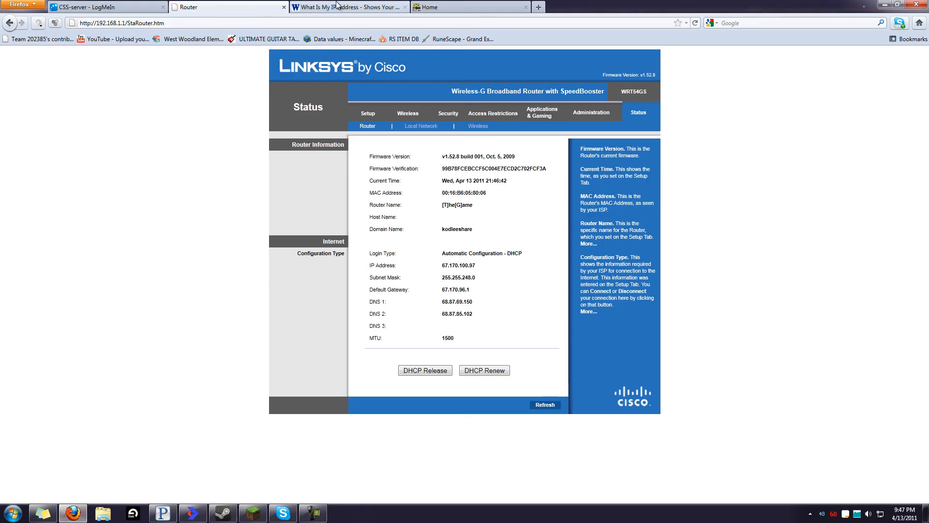
click(139, 4)
Close the old server folder and run island survival v1.1's mc_server_persistance.vbs with Command Prompt
click(592, 124)
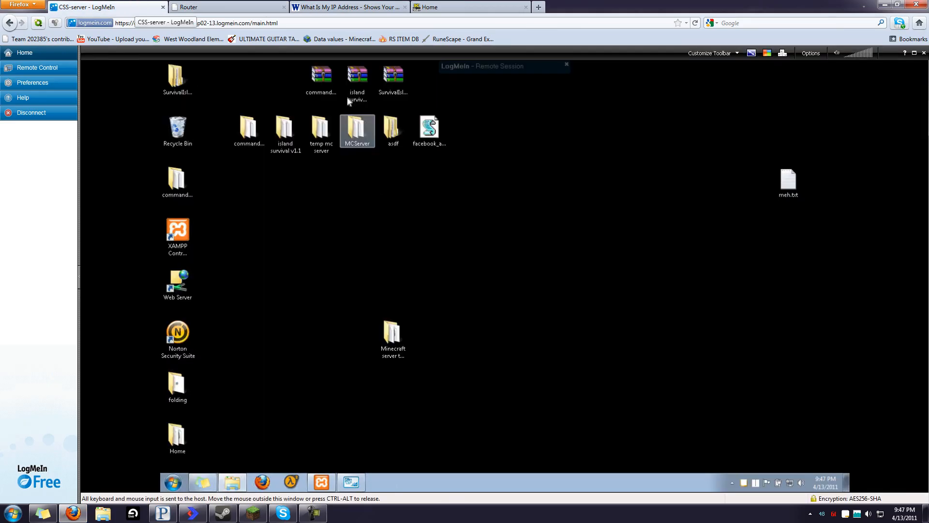
double_click(285, 128)
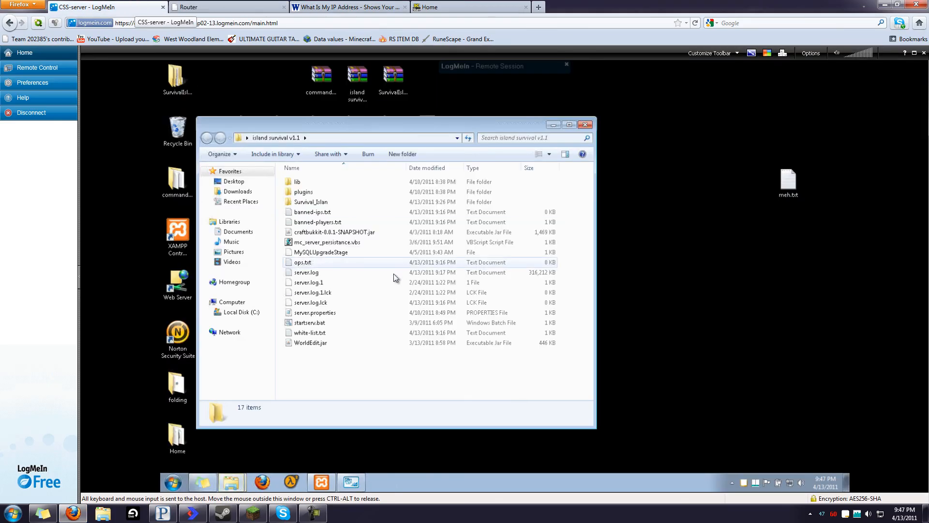
right_click(330, 242)
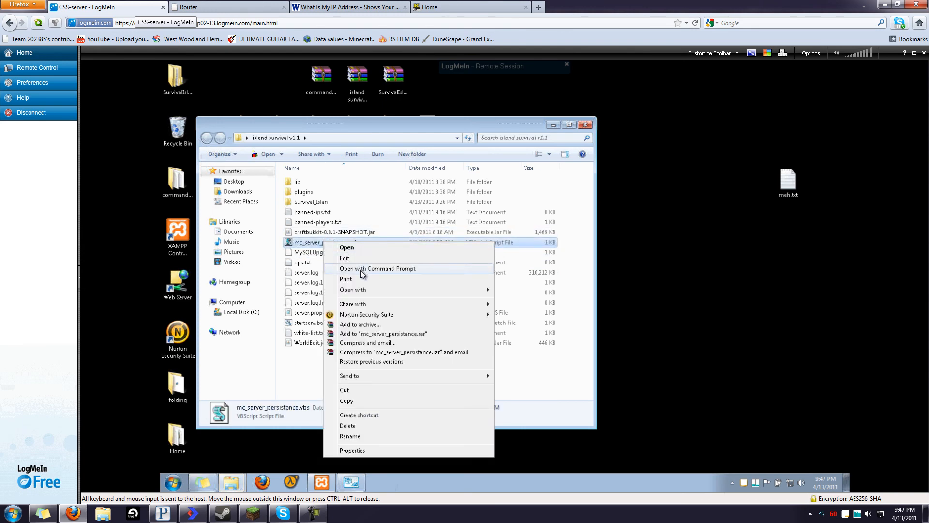
click(365, 270)
drag(325, 129, 535, 246)
Check the server console is loading, then open Minecraft's Multiplayer screen
click(441, 195)
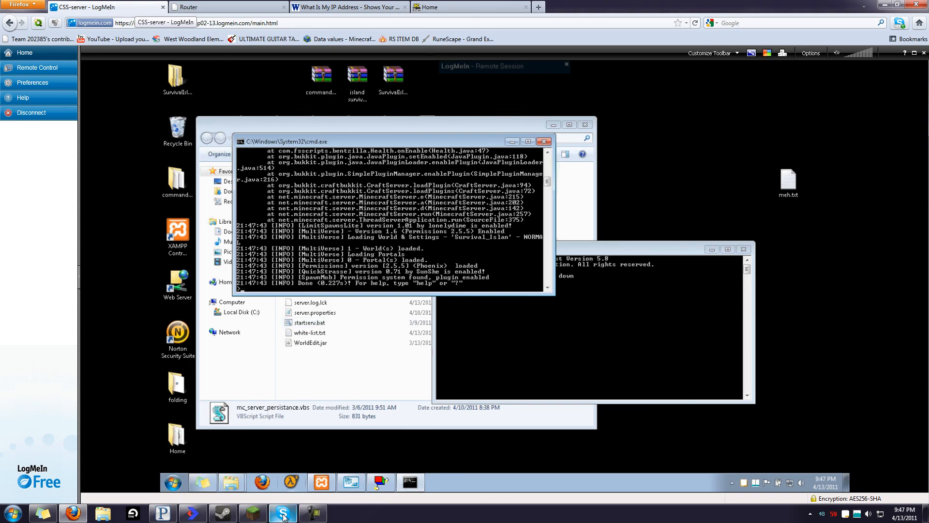
click(257, 516)
click(459, 291)
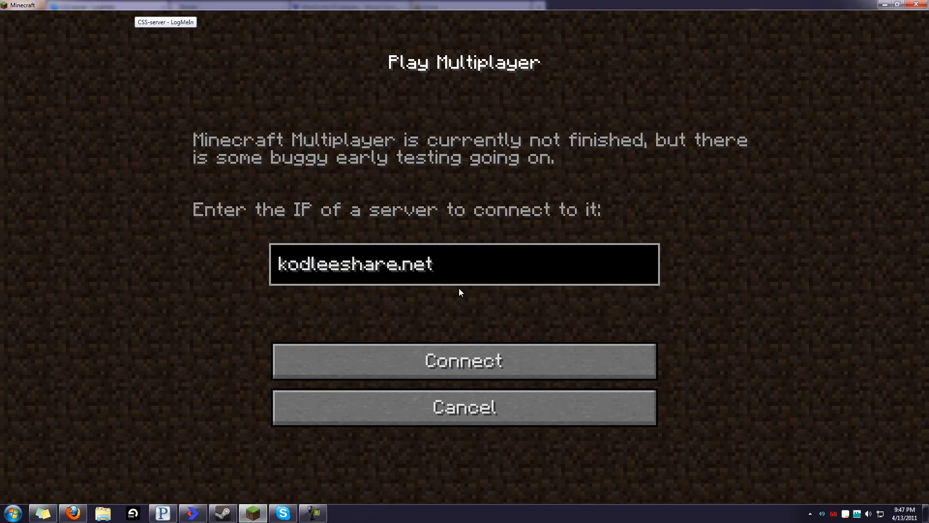
Connect via kodleeshare.net, visit the island world's wooden ocean walkway, then disconnect
click(483, 359)
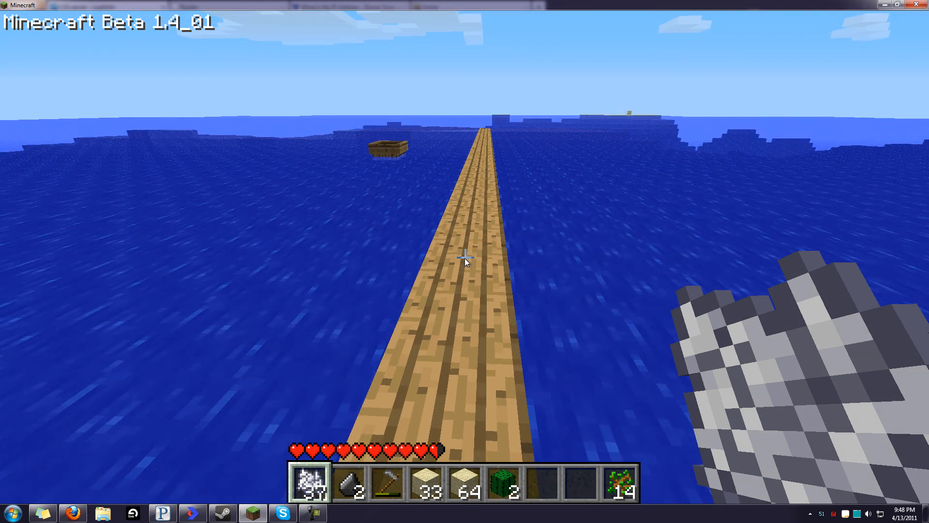
key(Escape)
click(404, 250)
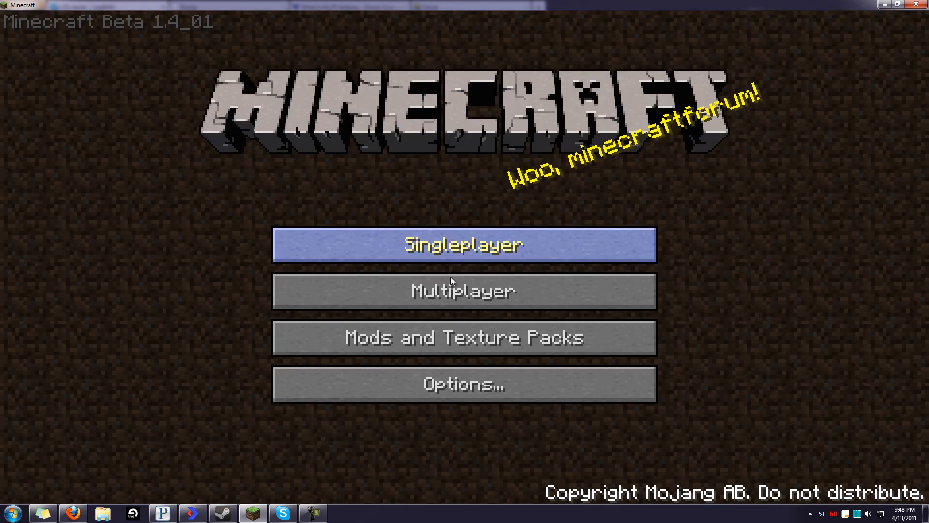